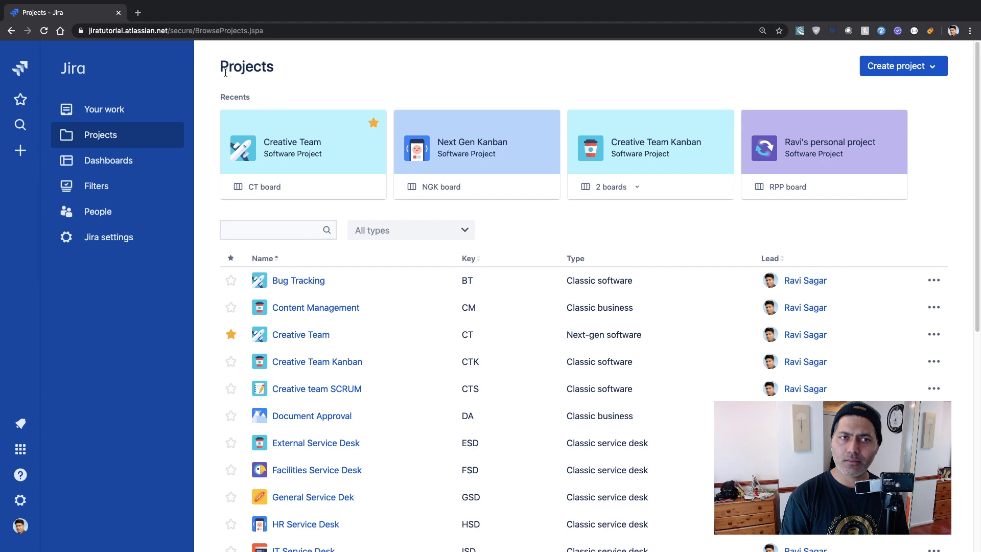
Scroll down the Projects page to bring Marketing Activities into view
{"action": "scroll", "coordinate": [361, 305], "scroll_direction": "down", "scroll_amount": 4}
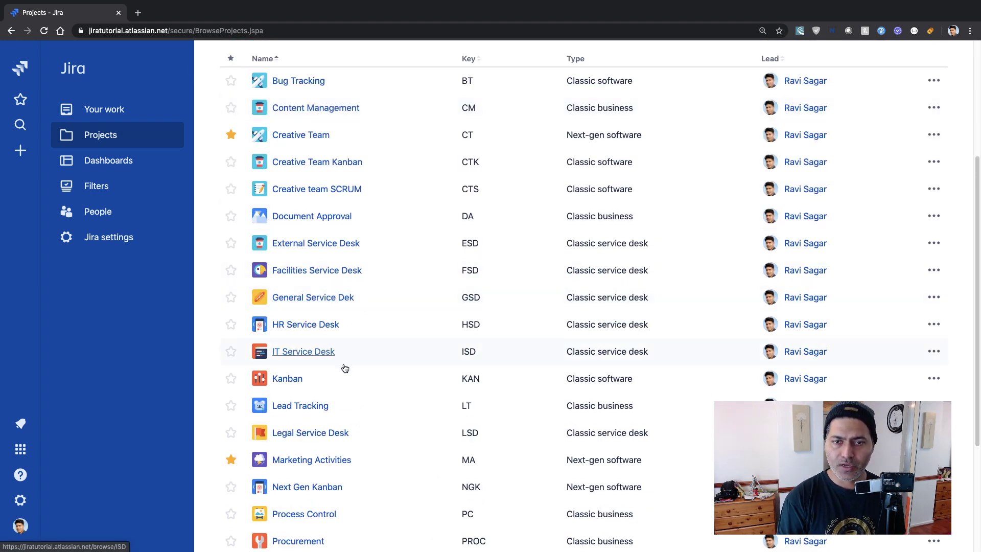
Open the Marketing Activities project and go to its Issue types settings
{"action": "left_click", "coordinate": [292, 460]}
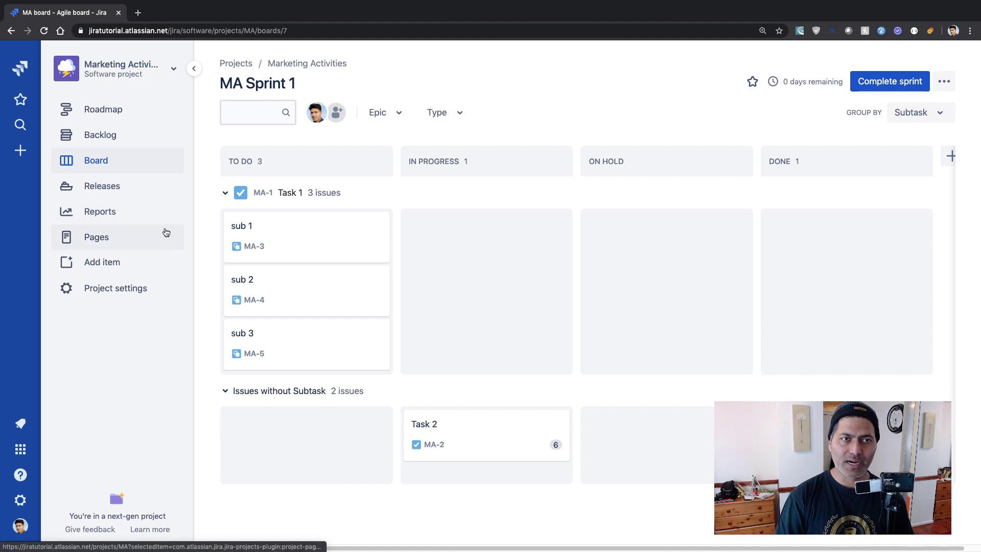
{"action": "left_click", "coordinate": [121, 287]}
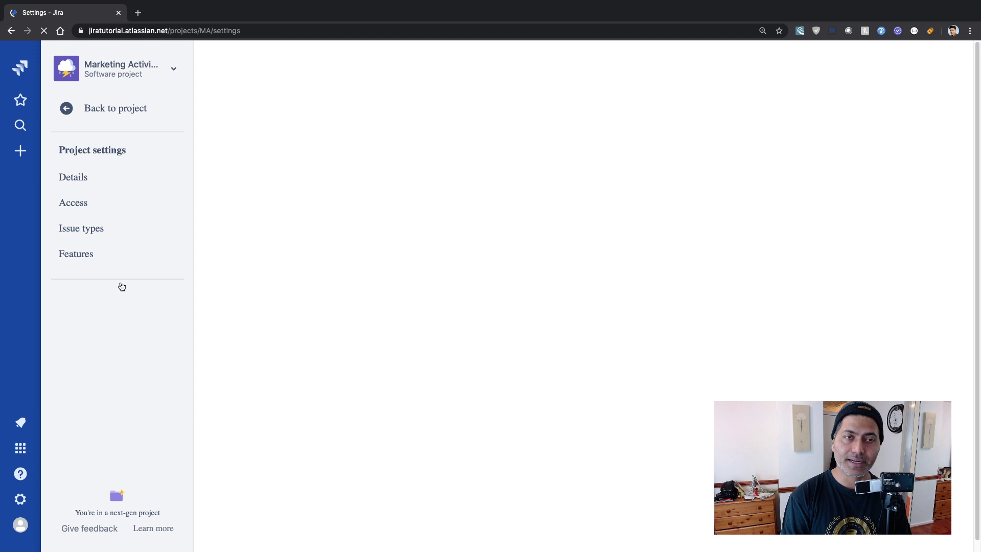
{"action": "left_click", "coordinate": [108, 234]}
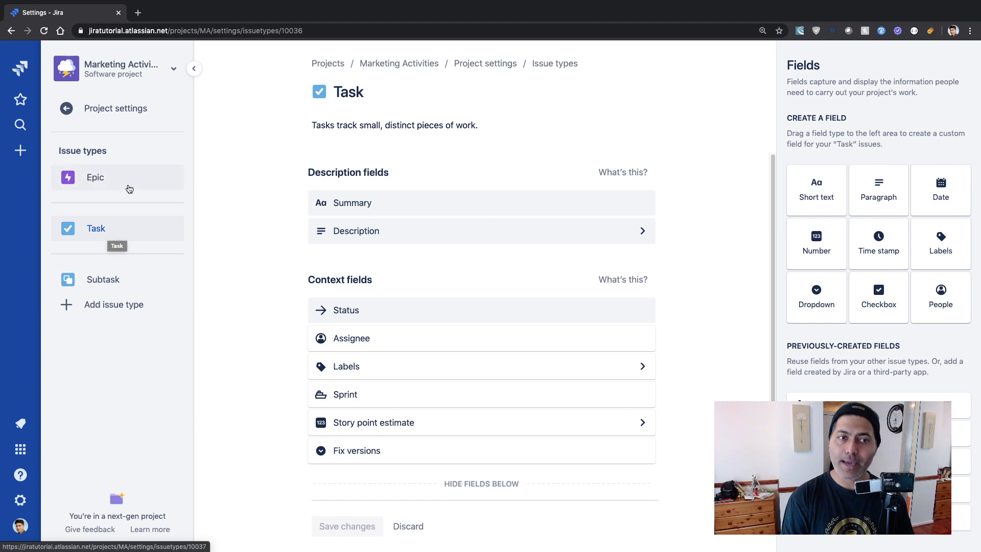
Add the Time tracking field to the Task issue type, save, and return to the project
{"action": "left_click", "coordinate": [127, 241]}
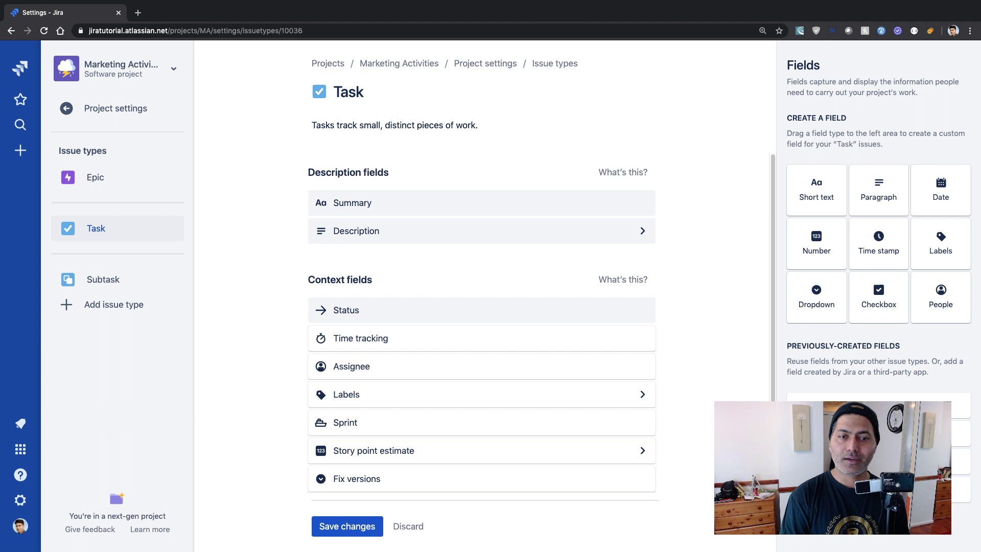
{"action": "mouse_move", "coordinate": [380, 339]}
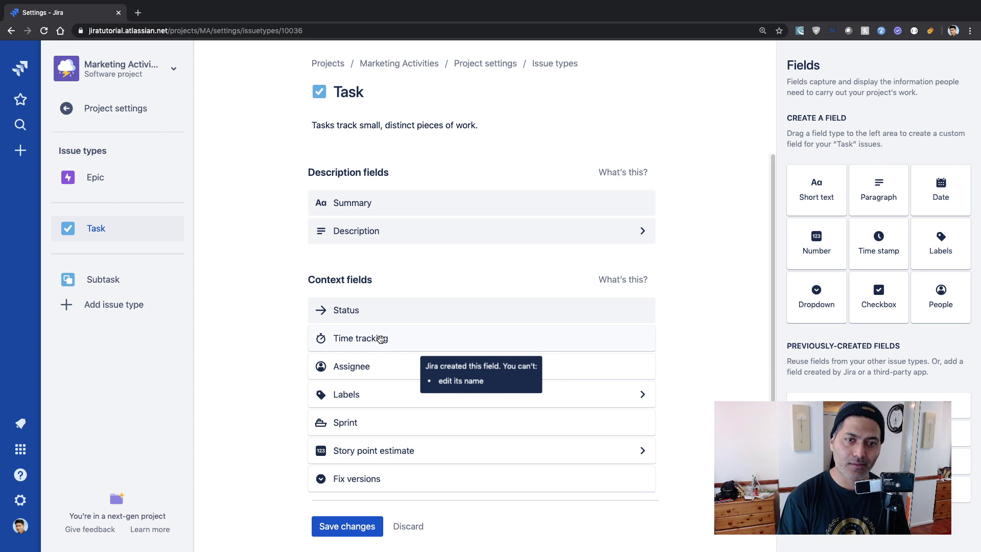
{"action": "left_click", "coordinate": [342, 528]}
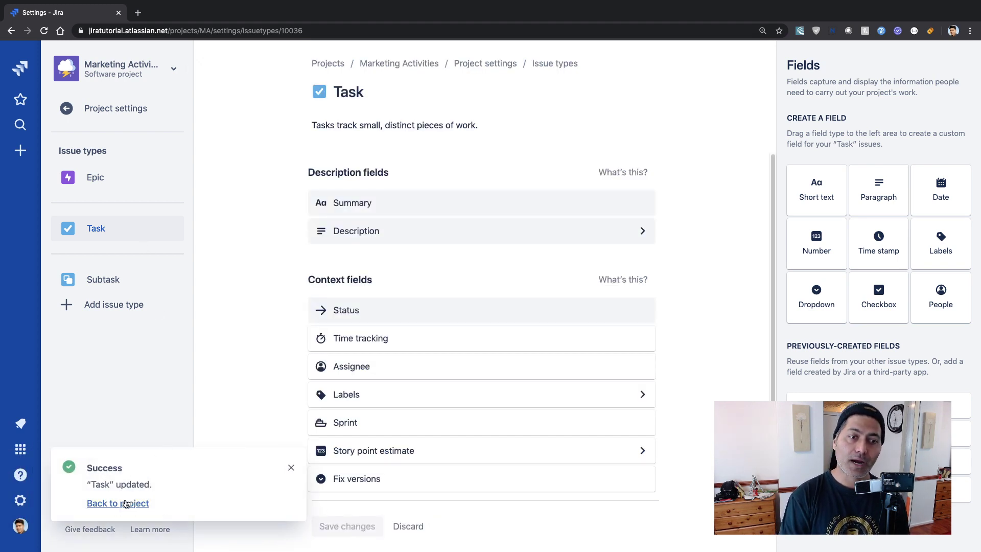
{"action": "left_click", "coordinate": [128, 504]}
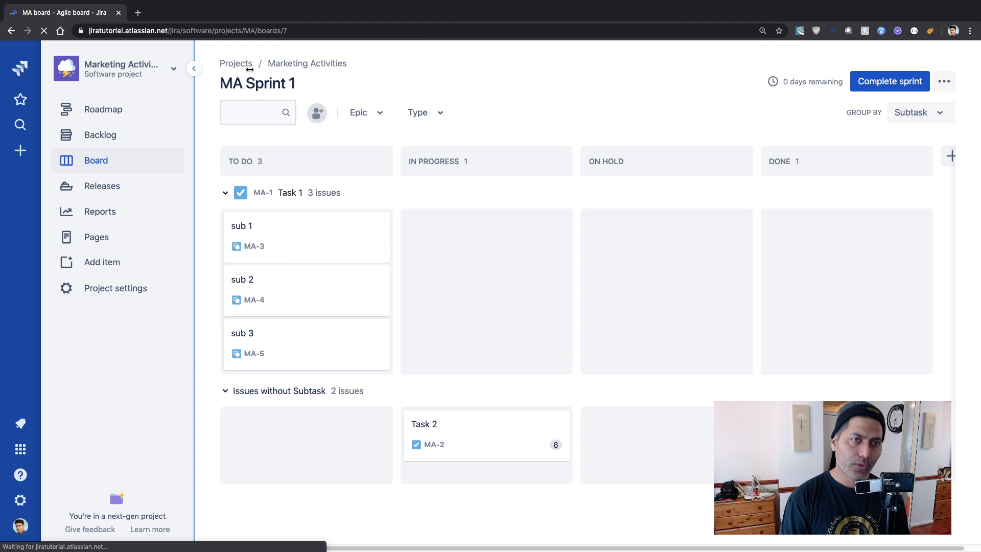
Create backlog issue 'Test issue' (MA-14) and open its details
{"action": "left_click", "coordinate": [125, 137]}
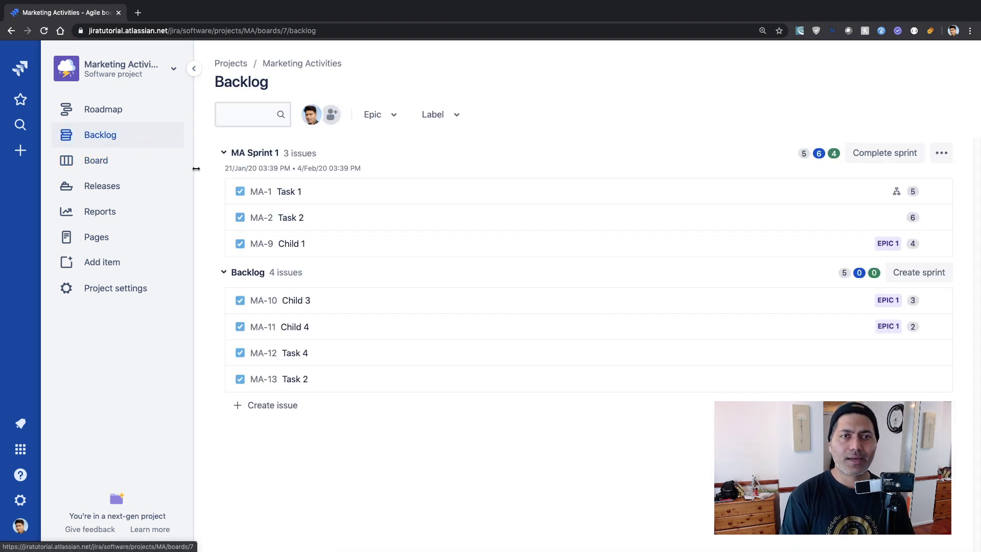
{"action": "left_click", "coordinate": [304, 406]}
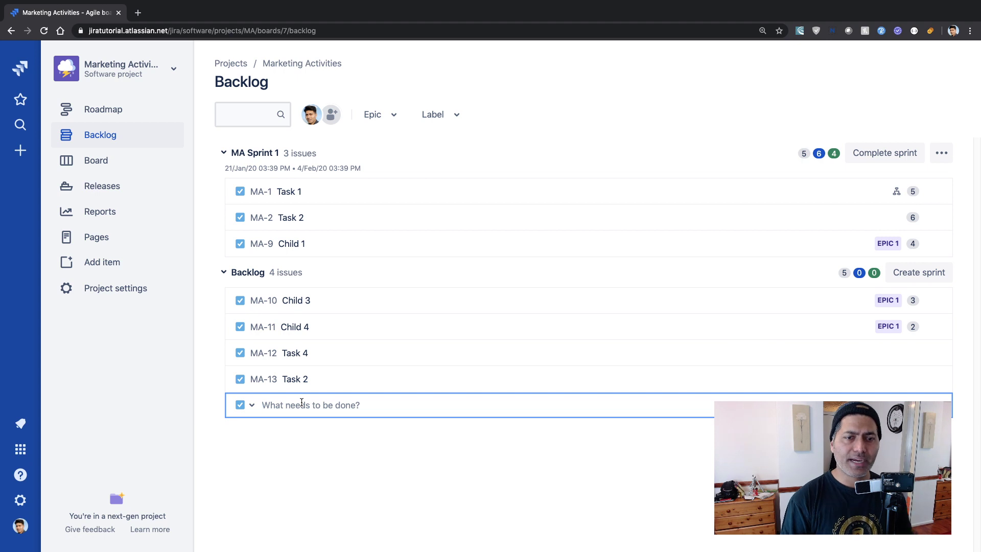
{"action": "type", "text": "Test"}
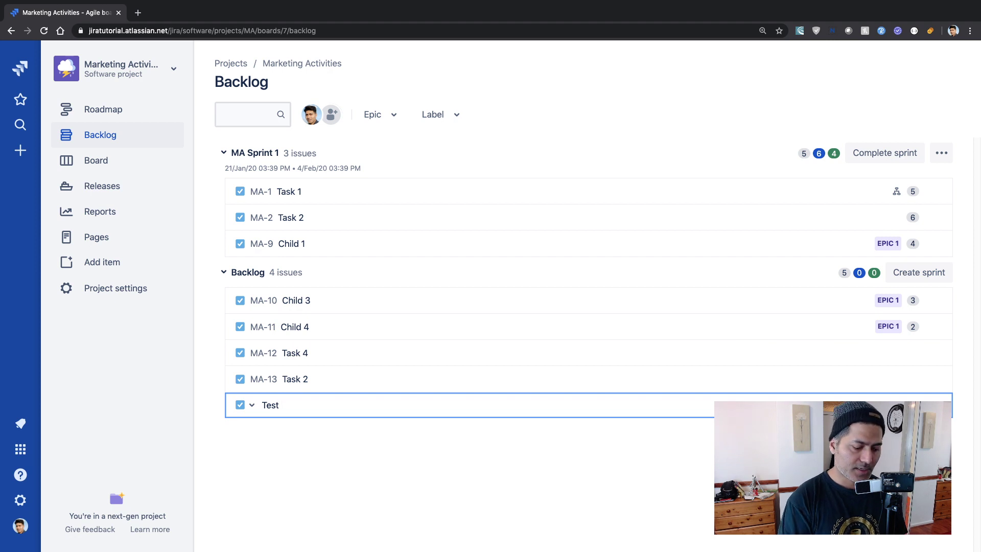
{"action": "type", "text": " issue"}
{"action": "key", "text": "Return"}
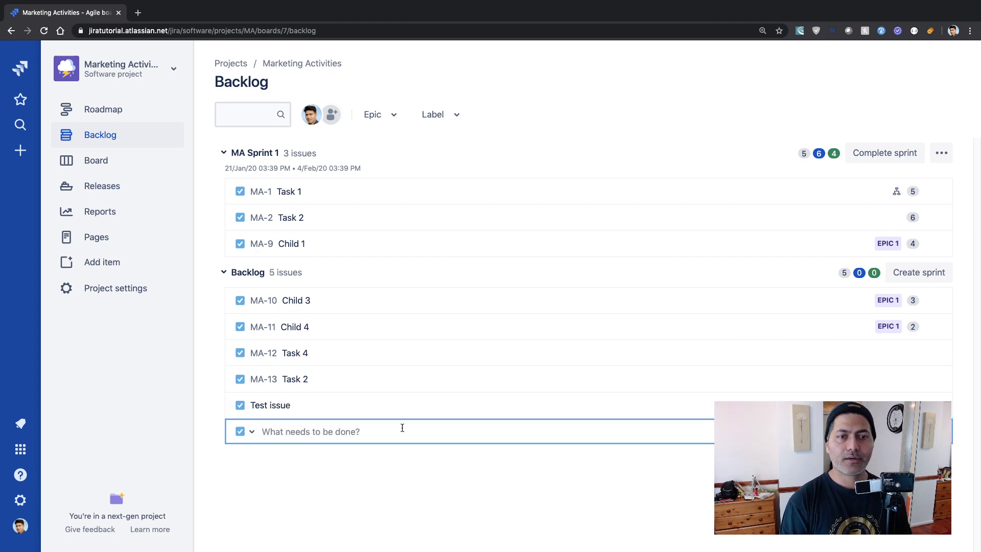
{"action": "left_click", "coordinate": [353, 405]}
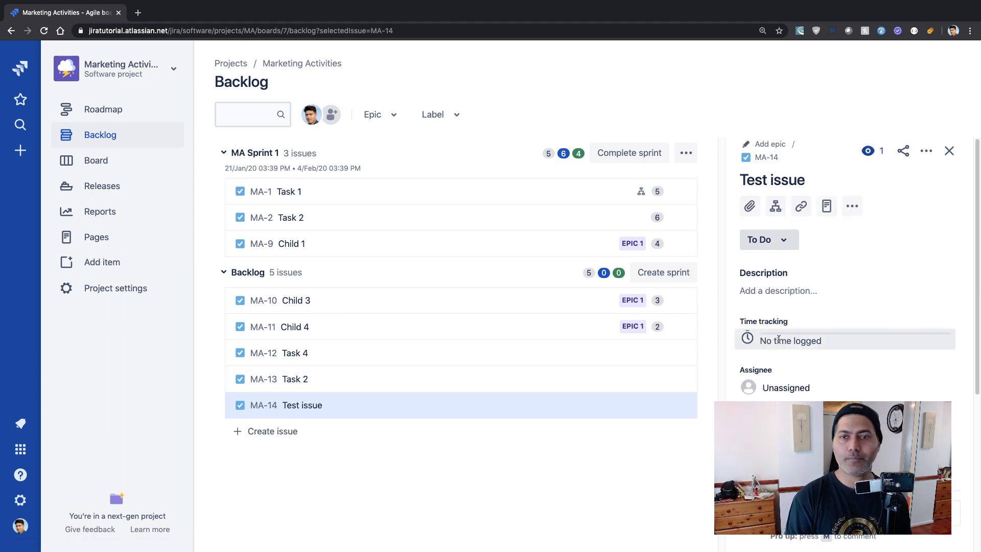
Log 1h of time spent on Test issue MA-14
{"action": "left_click", "coordinate": [778, 340]}
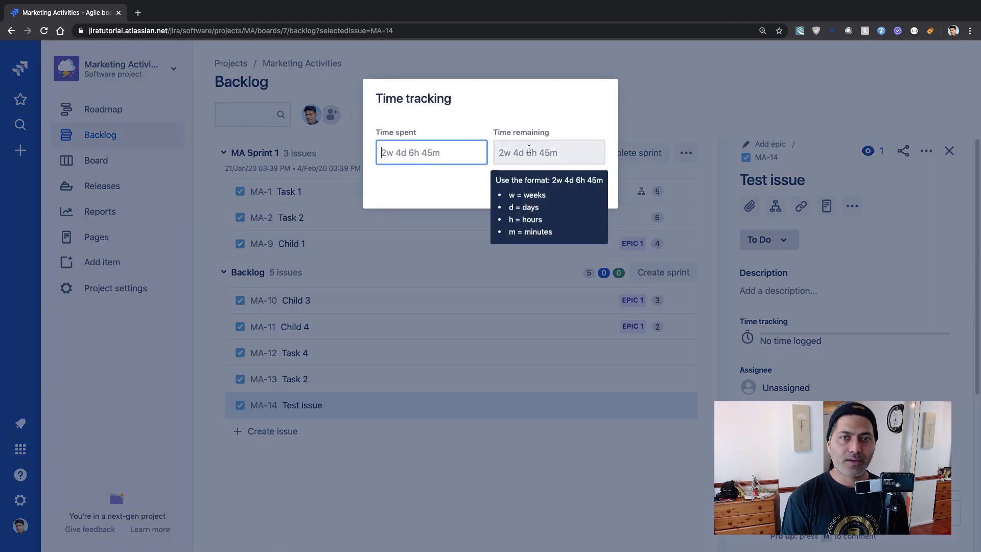
{"action": "left_click", "coordinate": [528, 149]}
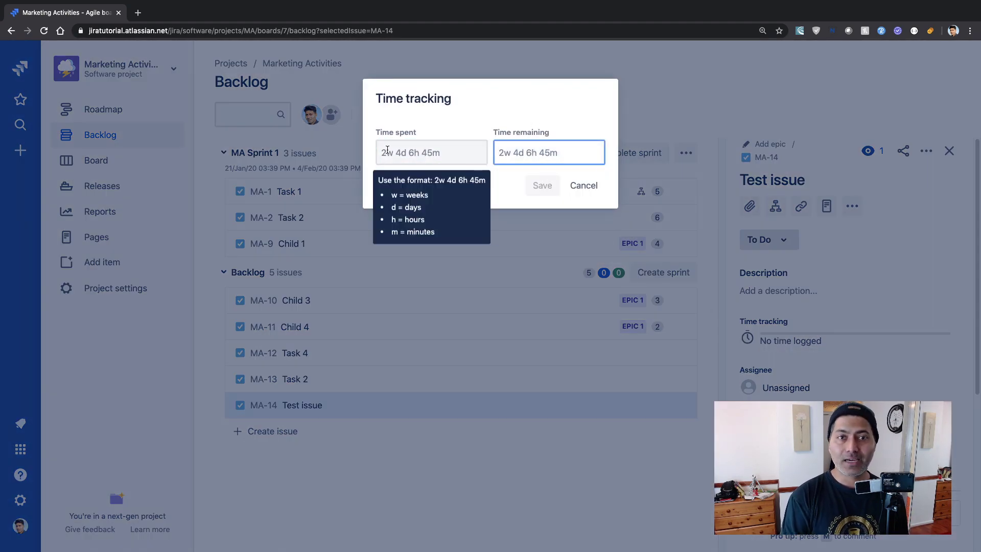
{"action": "left_click", "coordinate": [401, 150]}
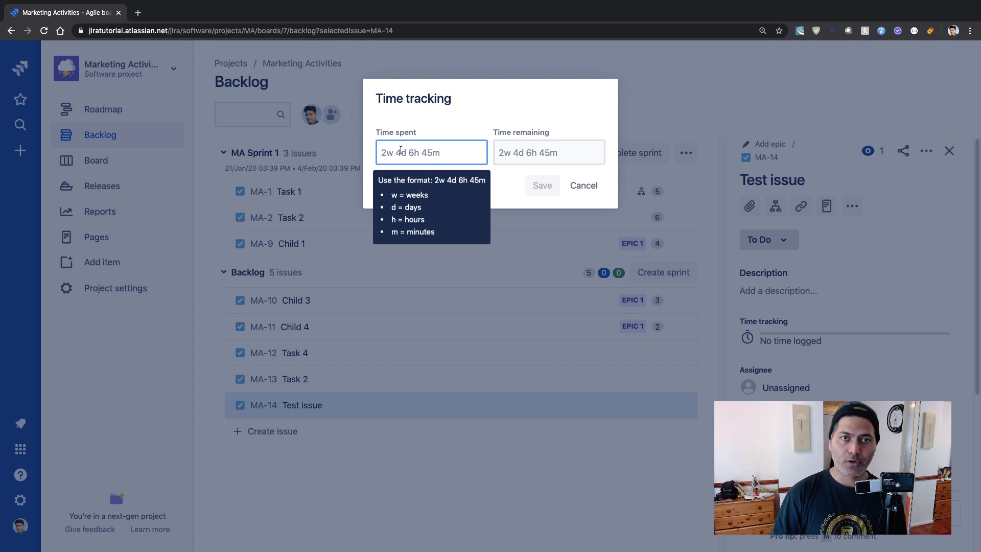
{"action": "type", "text": "1h"}
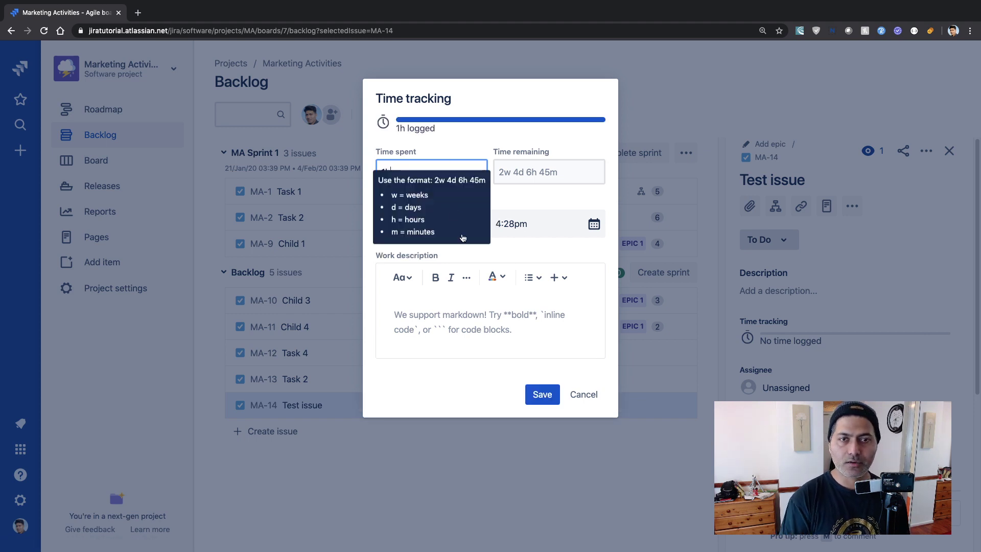
{"action": "left_click", "coordinate": [543, 394]}
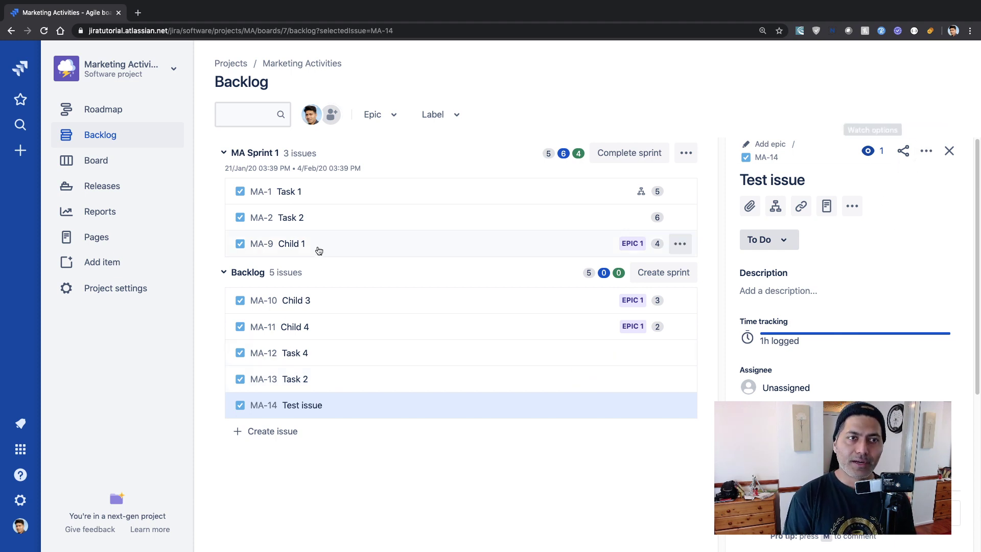
Start a new issue with summary 'New is' and review the form's fields
{"action": "left_click", "coordinate": [19, 152]}
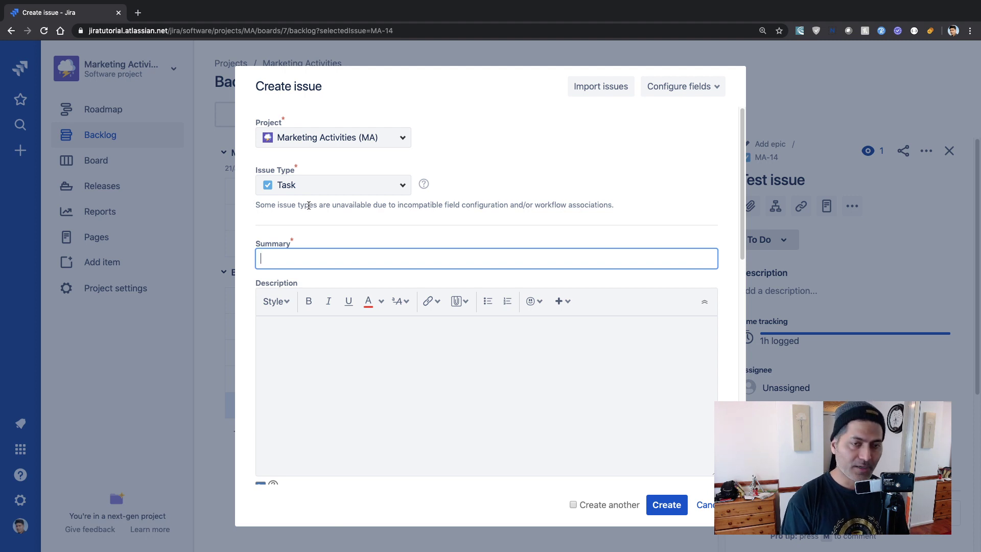
{"action": "type", "text": "New issue"}
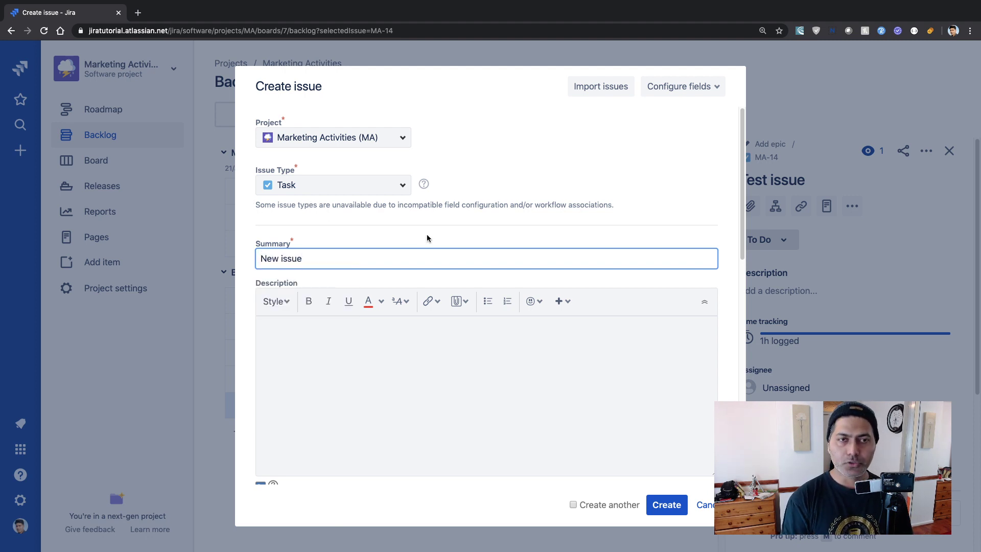
{"action": "scroll", "coordinate": [427, 238], "scroll_direction": "down", "scroll_amount": 6}
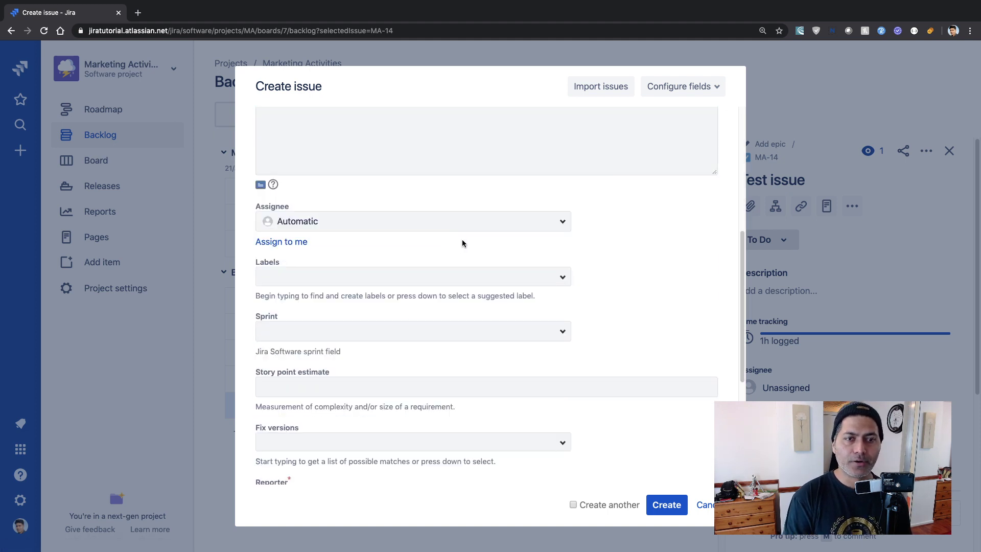
{"action": "scroll", "coordinate": [462, 243], "scroll_direction": "down", "scroll_amount": 5}
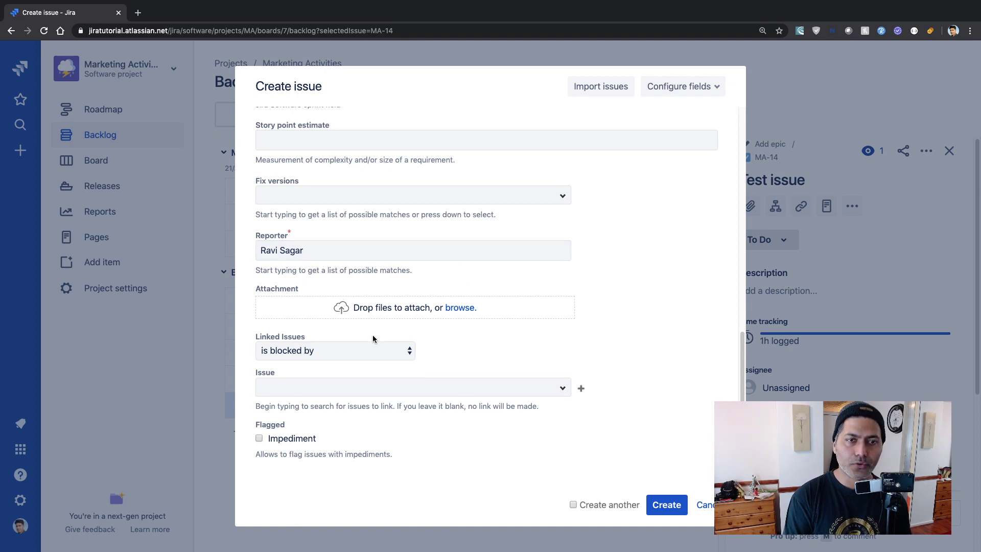
Set the create form to a custom field set showing only Description, then cancel the dialog
{"action": "left_click", "coordinate": [685, 91]}
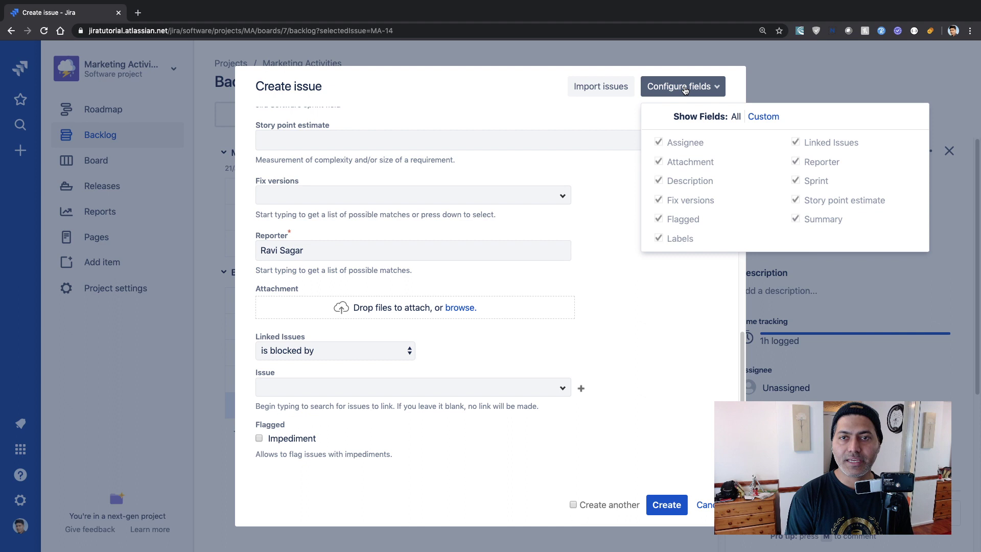
{"action": "left_click", "coordinate": [756, 115]}
{"action": "scroll", "coordinate": [523, 249], "scroll_direction": "down", "scroll_amount": 1}
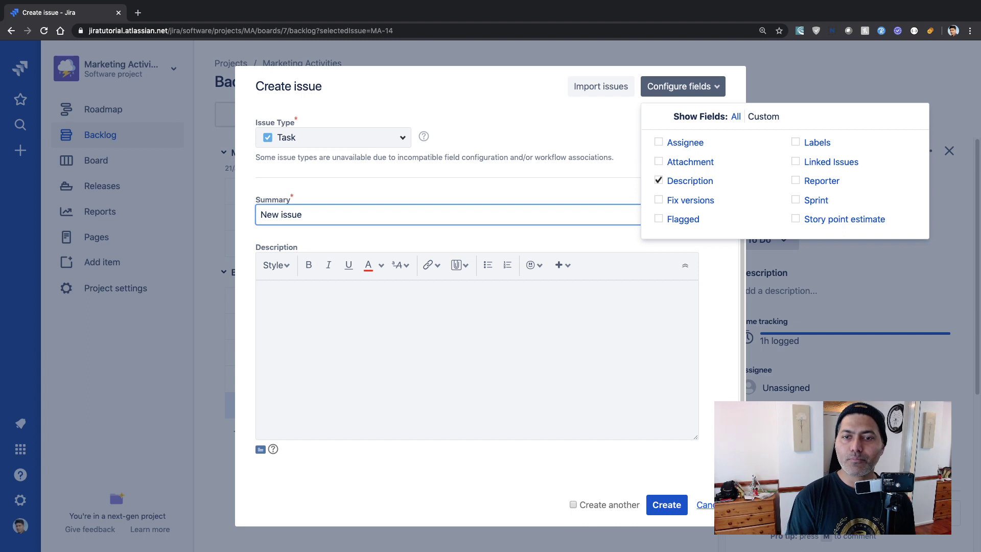
{"action": "left_click", "coordinate": [715, 304]}
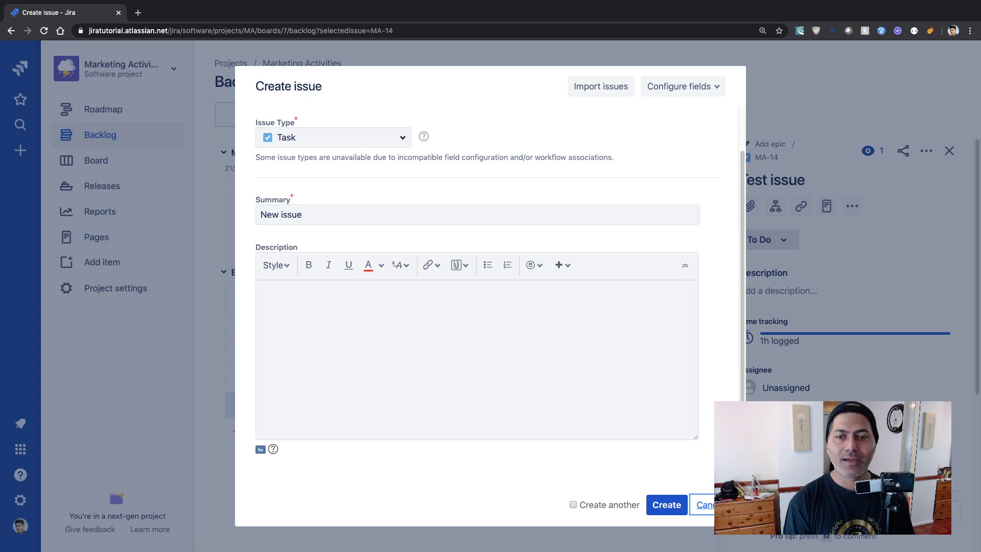
{"action": "left_click", "coordinate": [708, 505]}
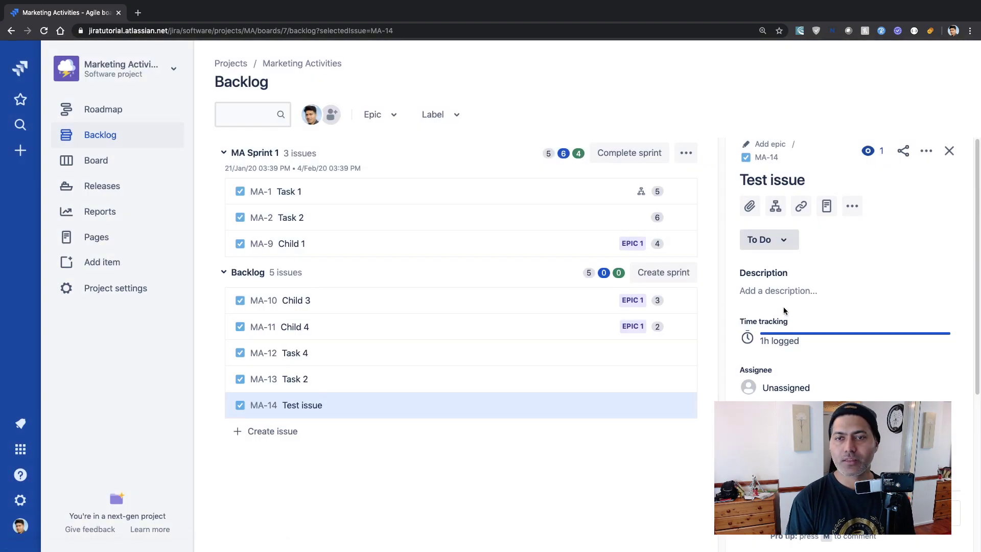
Log another 2h on Test issue, bringing its total to 3h
{"action": "left_click", "coordinate": [778, 340]}
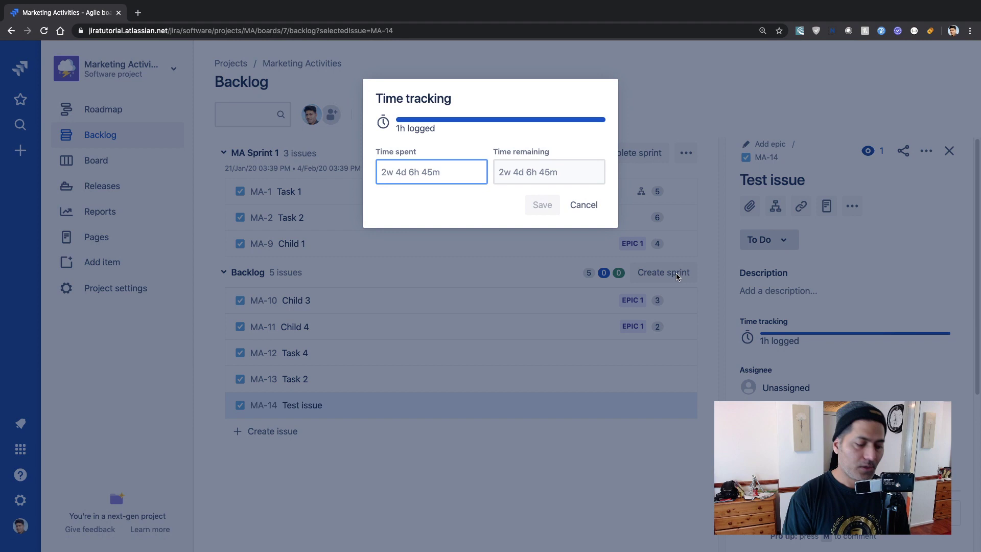
{"action": "type", "text": "2h"}
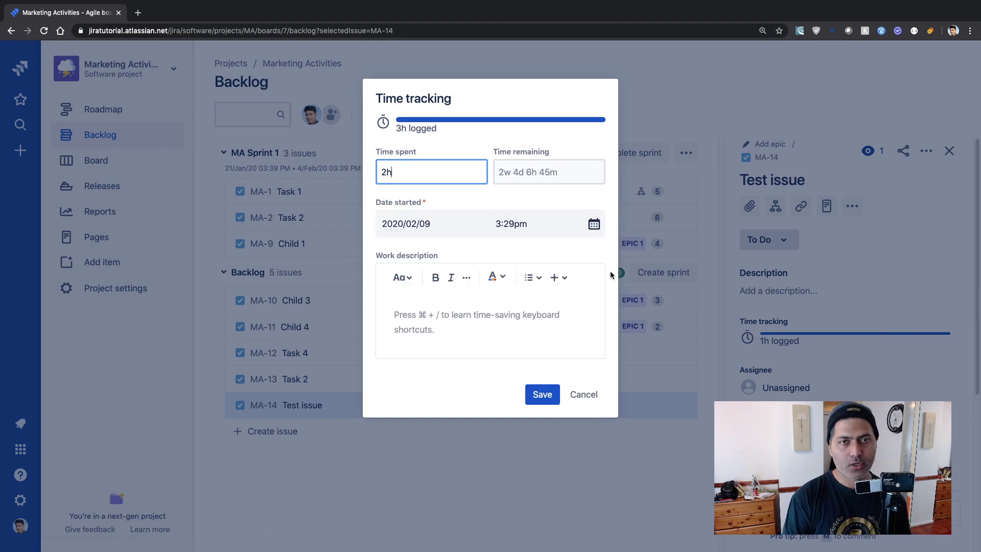
{"action": "left_click", "coordinate": [542, 394]}
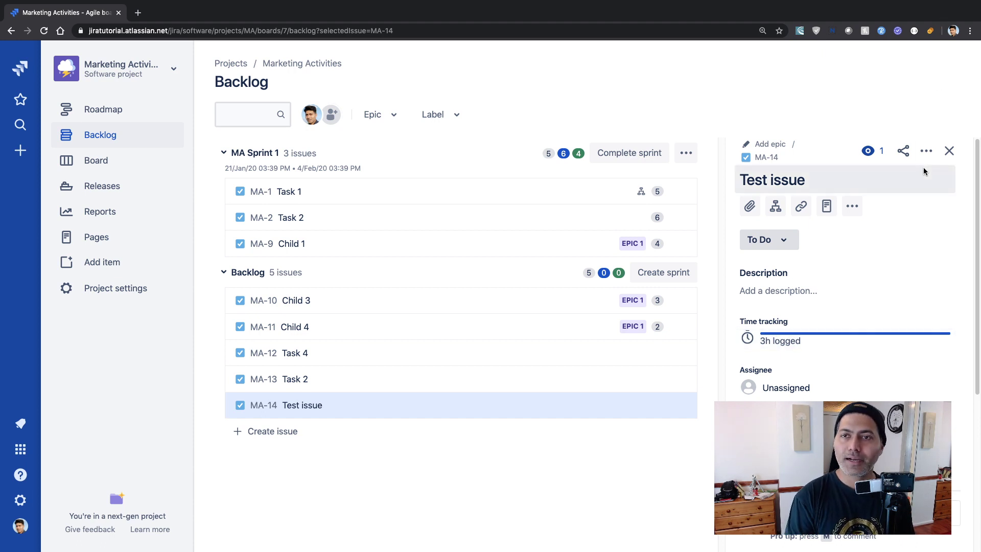
Open Log work from Test issue's Actions menu, then close it without saving
{"action": "left_click", "coordinate": [925, 152]}
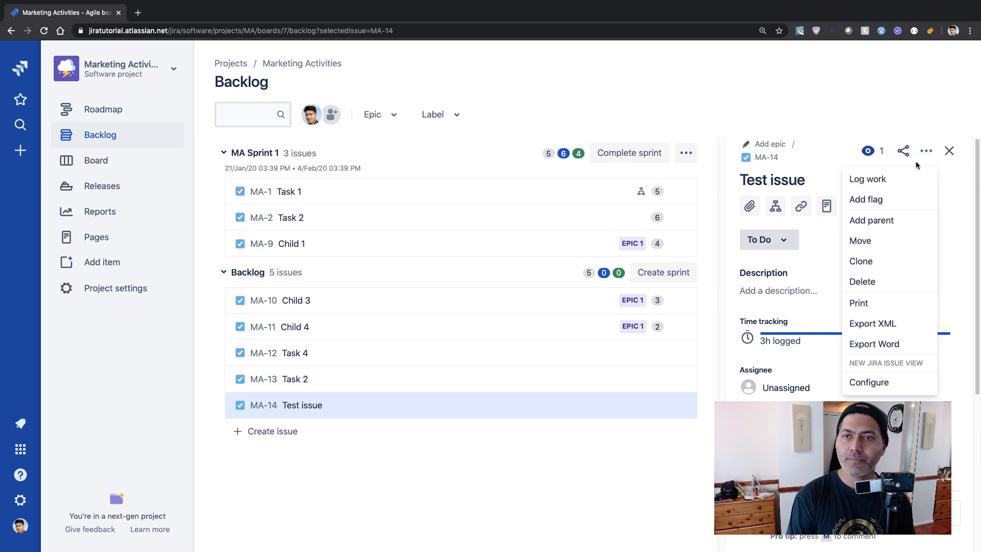
{"action": "left_click", "coordinate": [893, 178]}
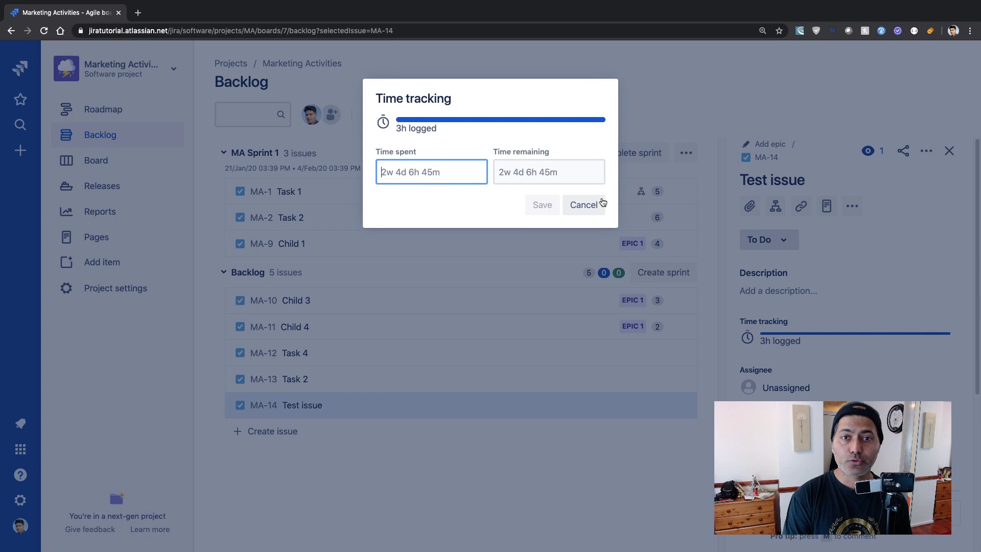
{"action": "left_click", "coordinate": [584, 205]}
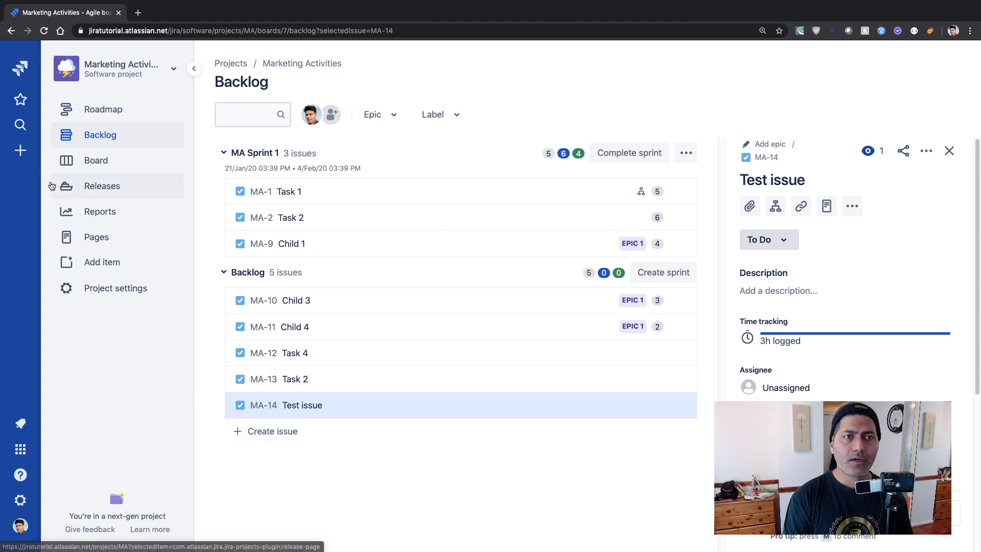
Cancel a new issue form, then add child issue 'Child' (MA-15) under Test issue and open it
{"action": "left_click", "coordinate": [25, 153]}
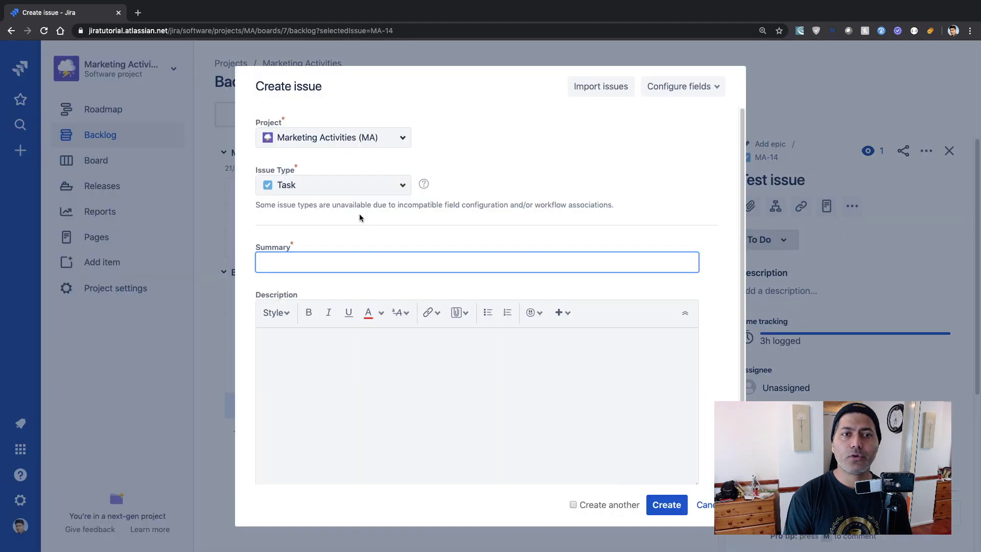
{"action": "left_click", "coordinate": [706, 506]}
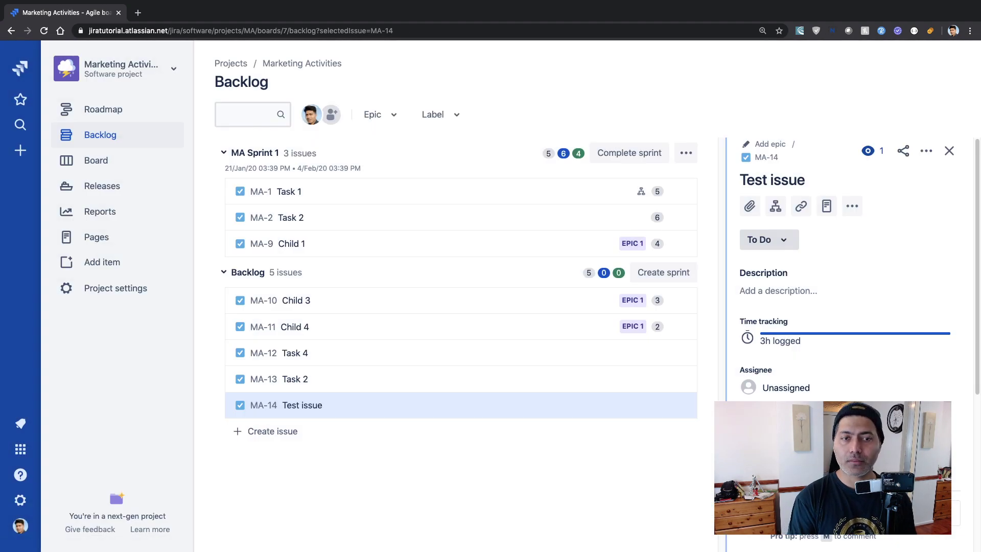
{"action": "left_click", "coordinate": [776, 207]}
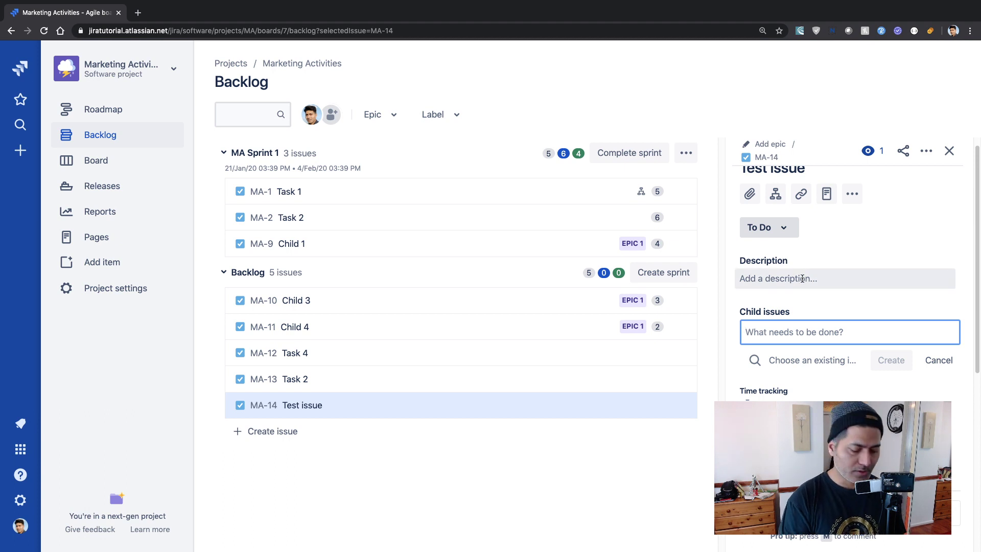
{"action": "type", "text": "Child"}
{"action": "key", "text": "Return"}
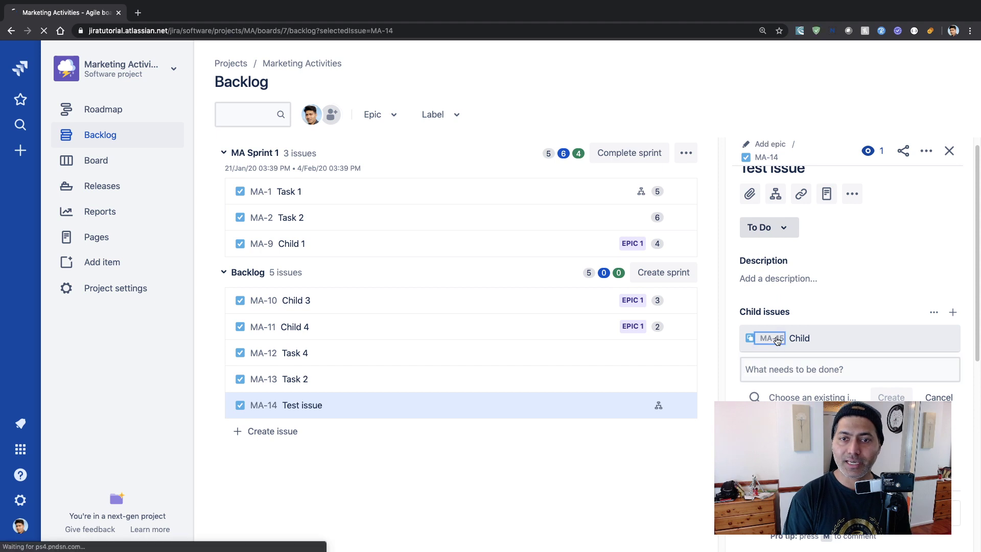
{"action": "left_click", "coordinate": [778, 339]}
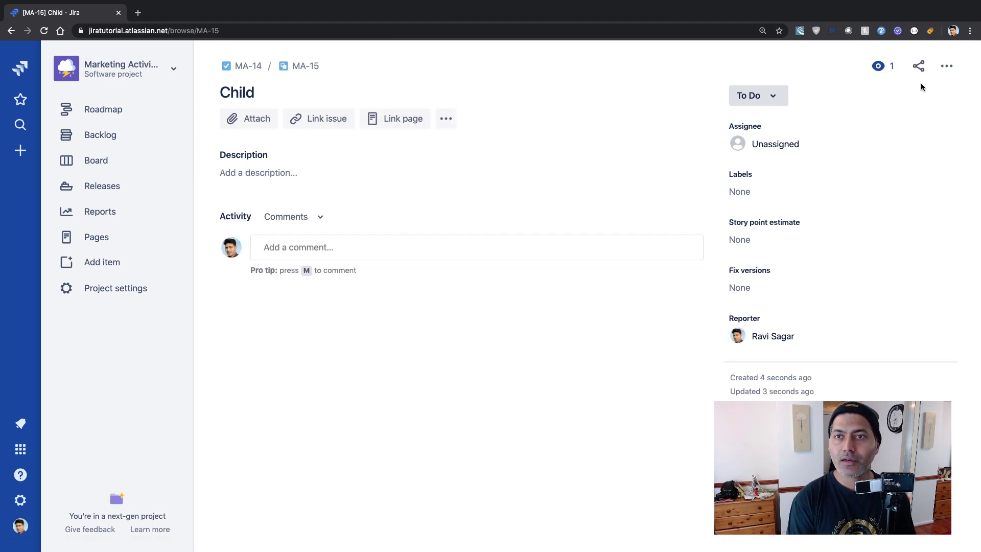
{"action": "left_click", "coordinate": [947, 66]}
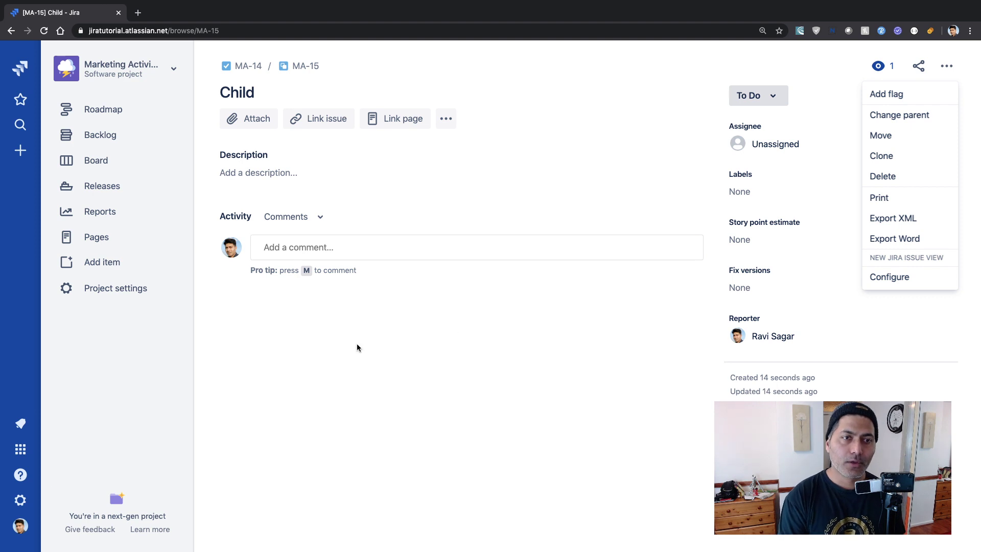
Add the Bug issue type to Marketing Activities alongside Epic and Task
{"action": "left_click", "coordinate": [167, 287]}
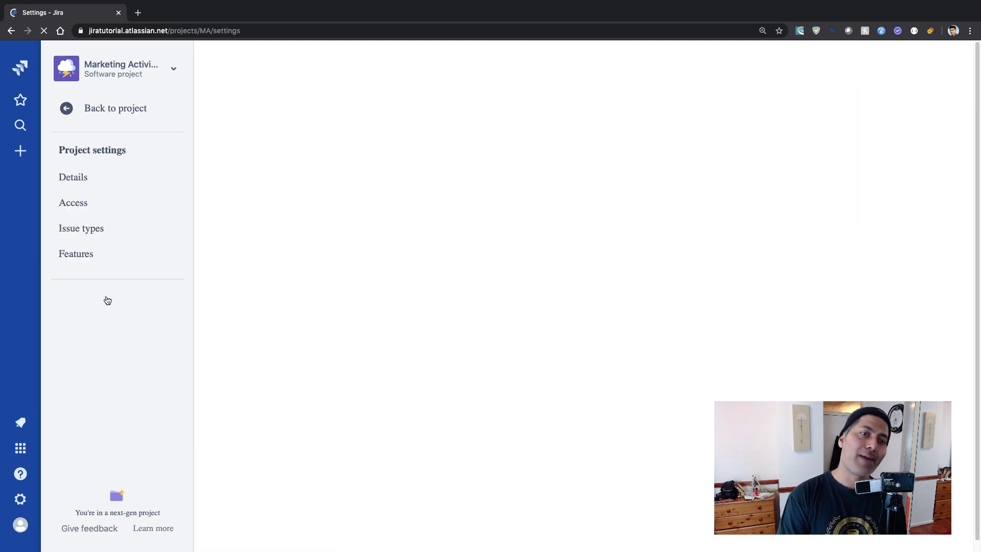
{"action": "left_click", "coordinate": [97, 231]}
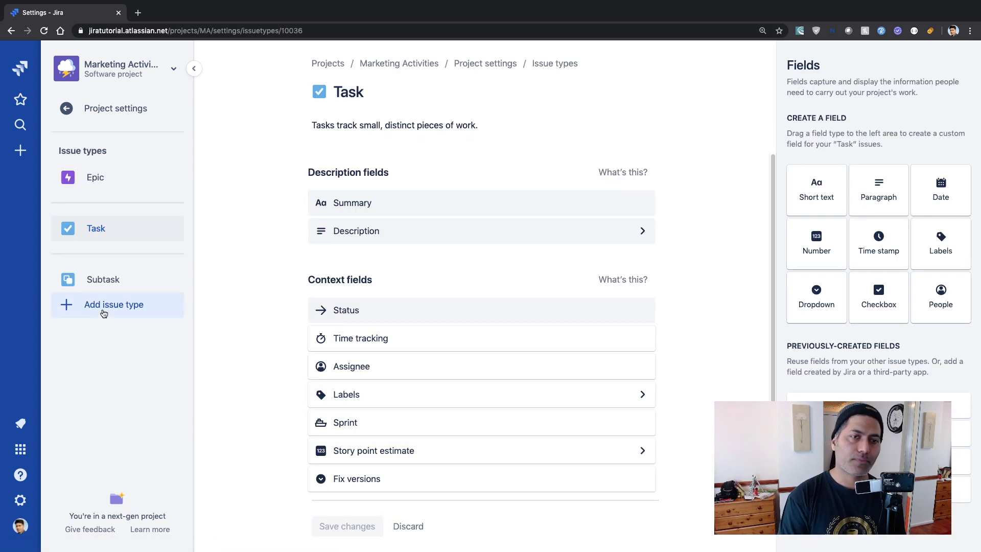
{"action": "left_click", "coordinate": [104, 307]}
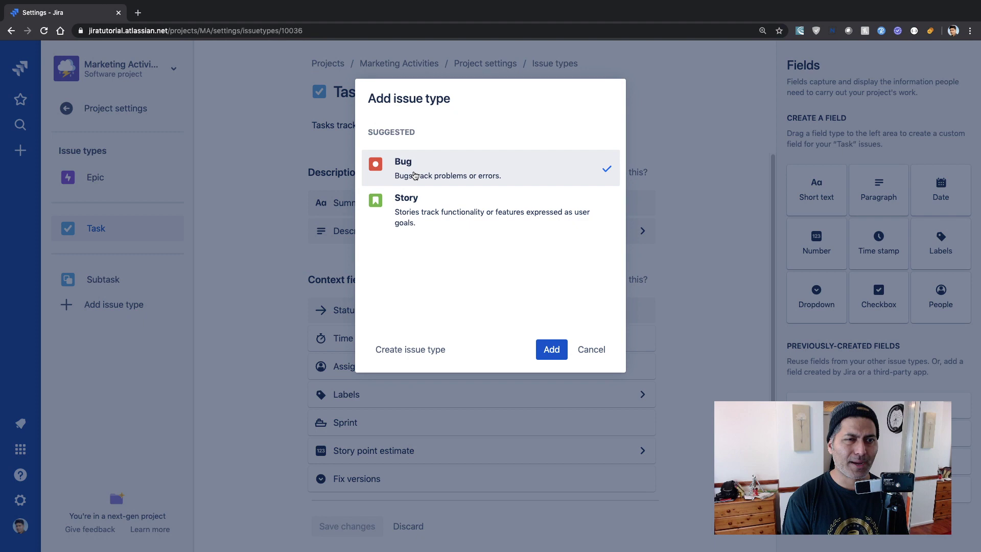
{"action": "left_click", "coordinate": [549, 350]}
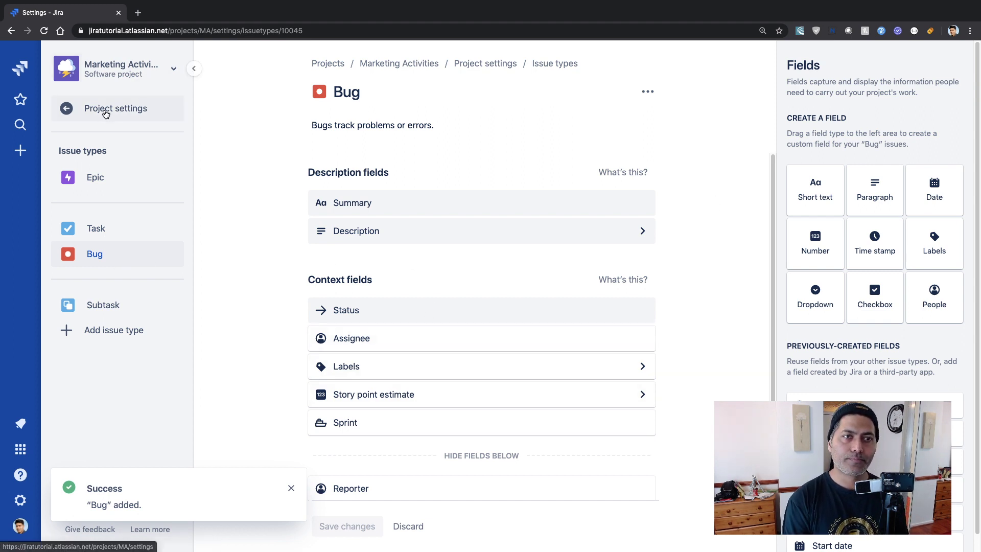
{"action": "left_click", "coordinate": [66, 108]}
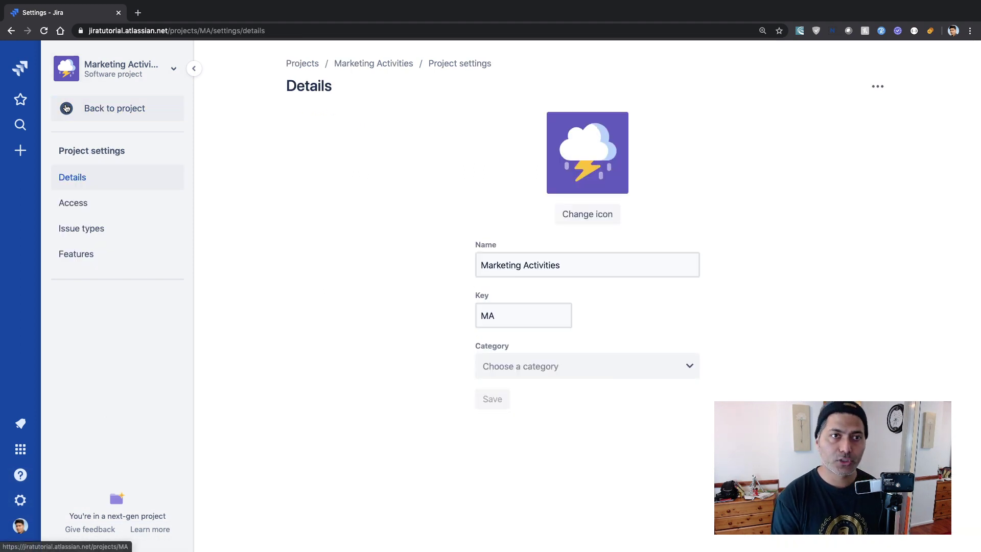
Start a new Bug-type issue with the summary 'Bug'
{"action": "left_click", "coordinate": [66, 108]}
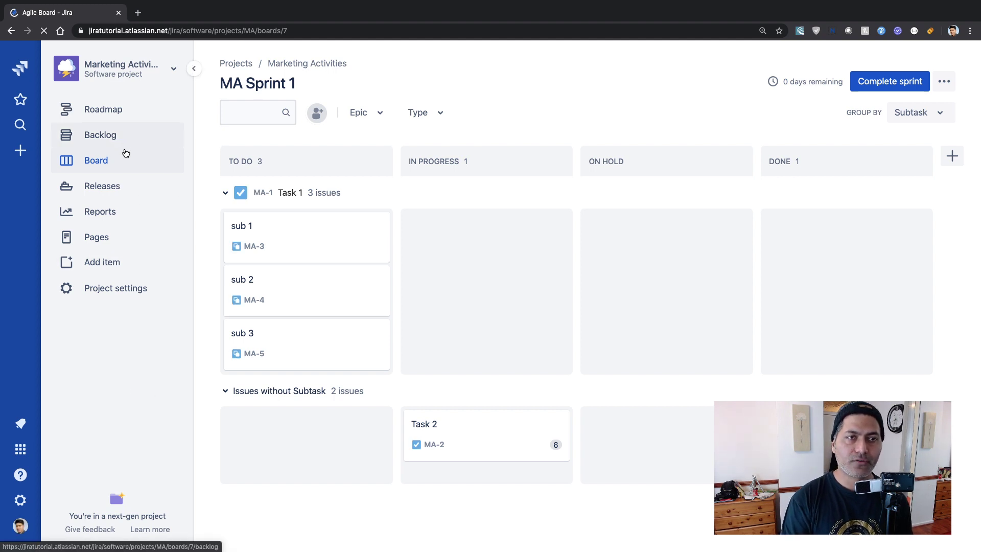
{"action": "left_click", "coordinate": [25, 152]}
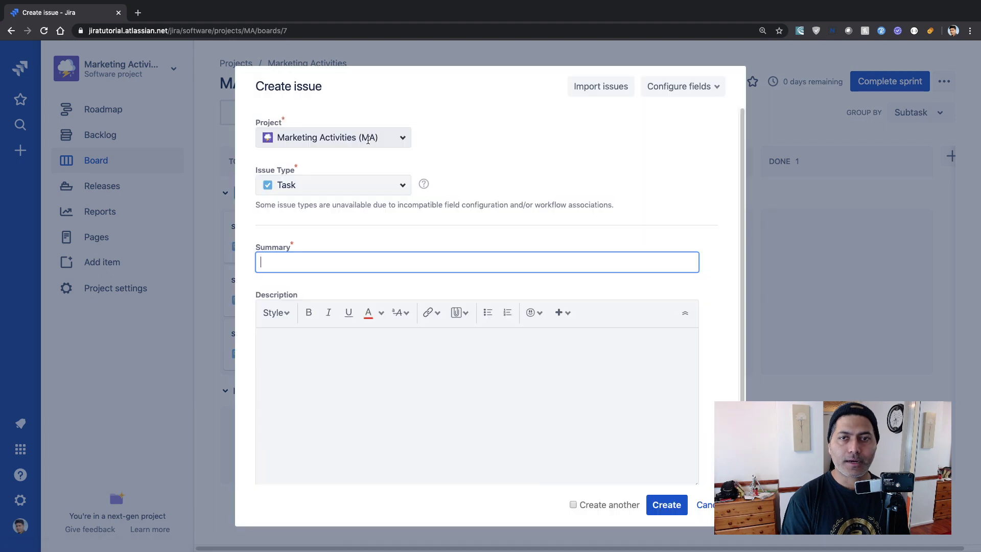
{"action": "left_click", "coordinate": [401, 184]}
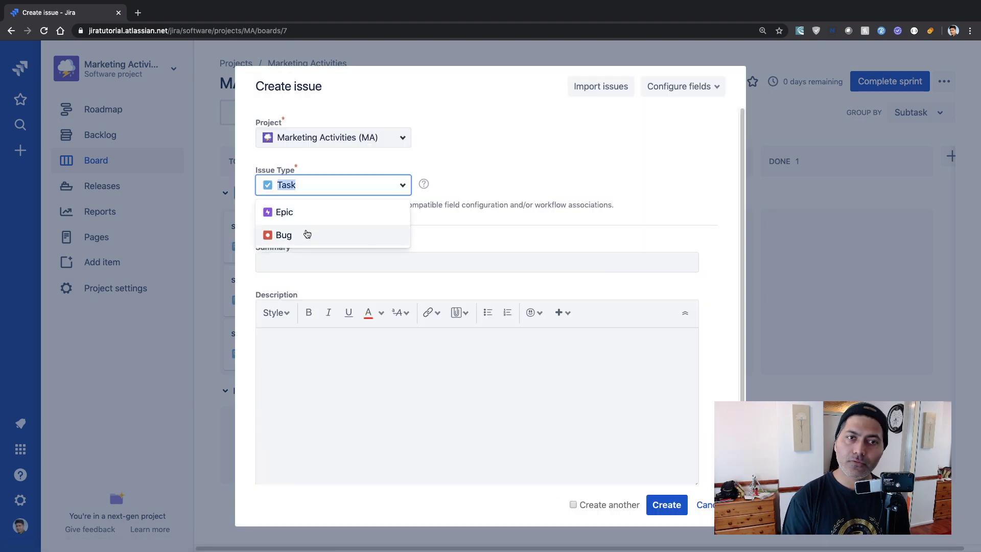
{"action": "left_click", "coordinate": [307, 232]}
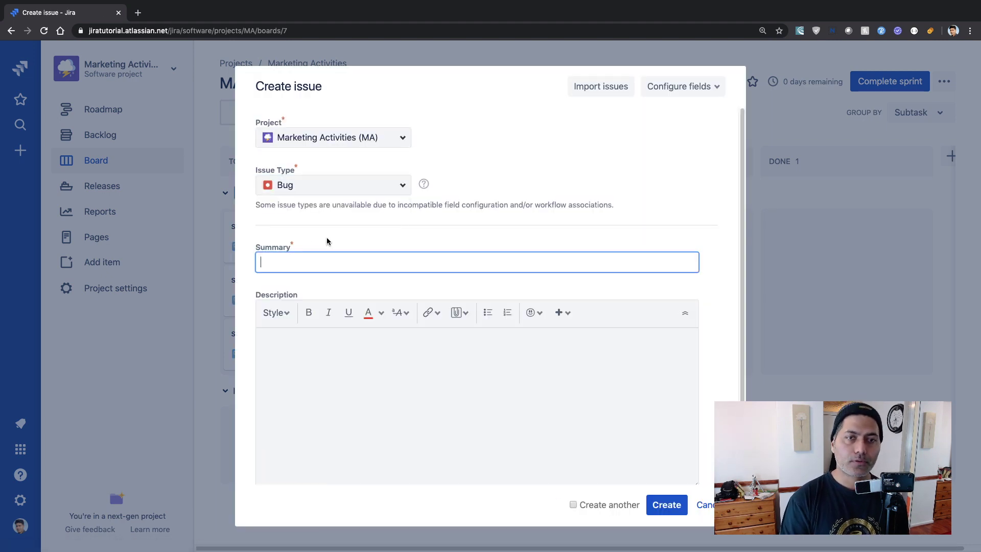
{"action": "type", "text": "Bug"}
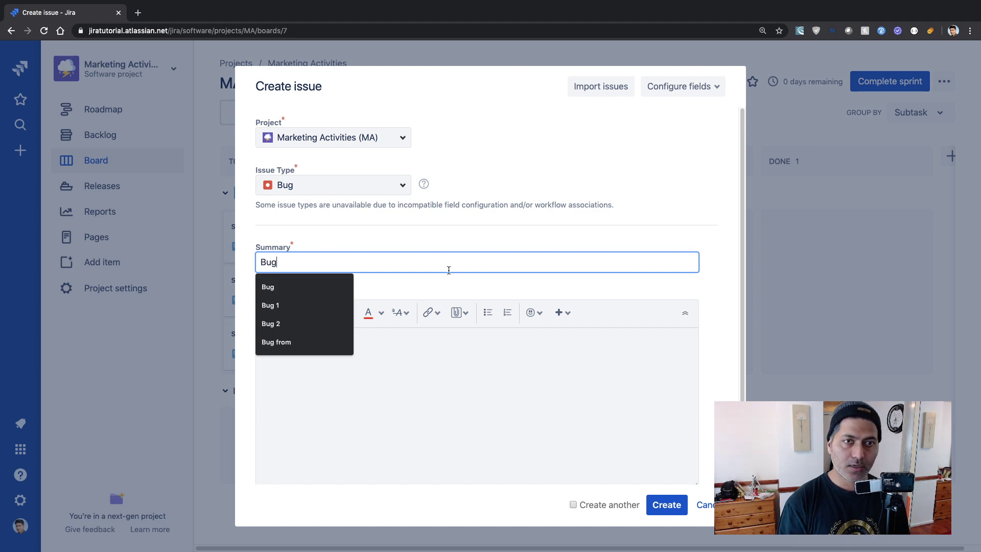
{"action": "left_click", "coordinate": [565, 228]}
Show all fields in the create form and create the Bug issue MA-16
{"action": "scroll", "coordinate": [567, 230], "scroll_direction": "down", "scroll_amount": 1}
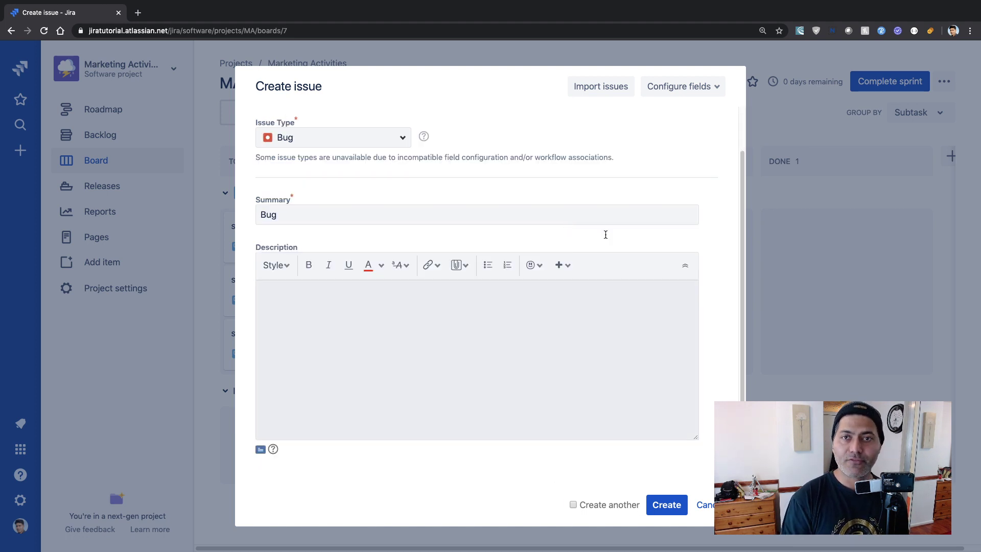
{"action": "left_click", "coordinate": [710, 91]}
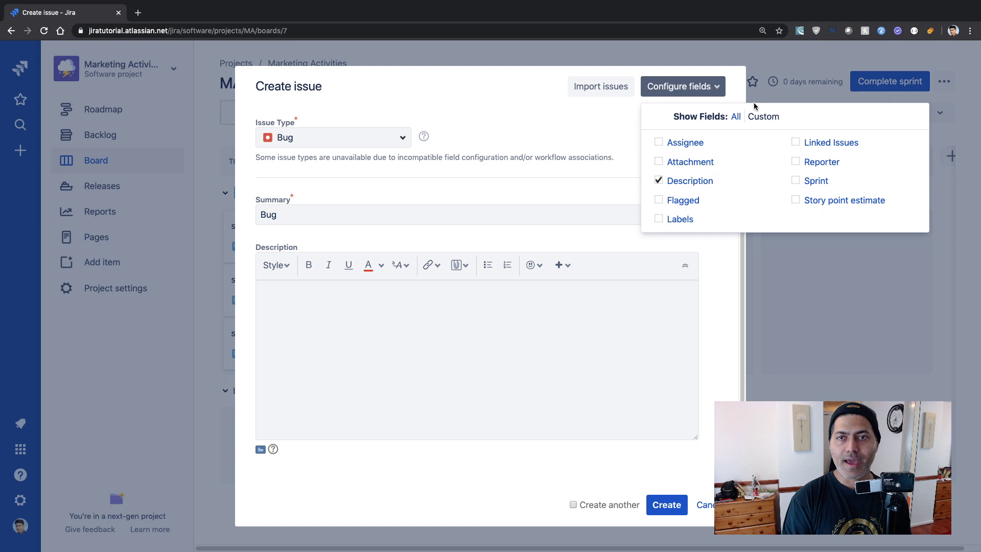
{"action": "left_click", "coordinate": [739, 117]}
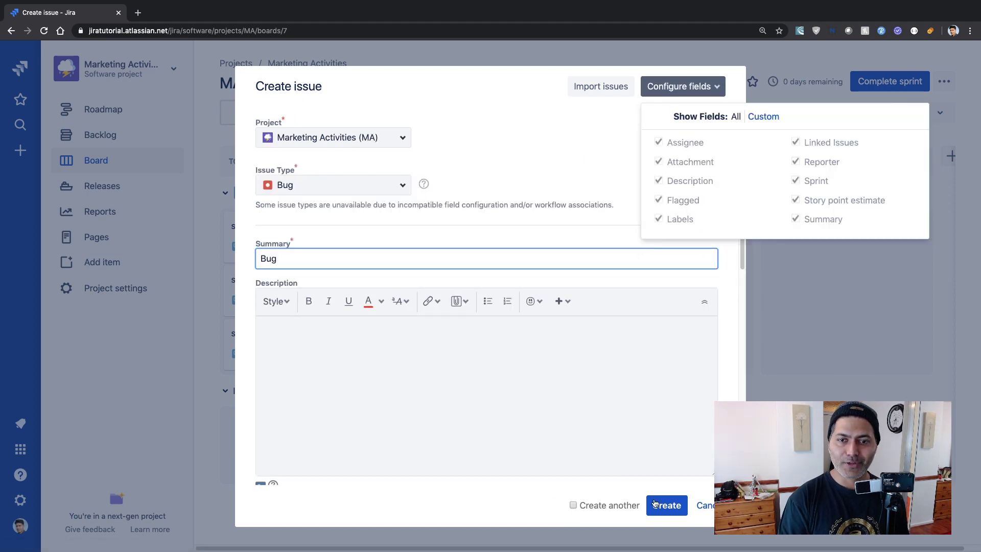
{"action": "left_click", "coordinate": [667, 505]}
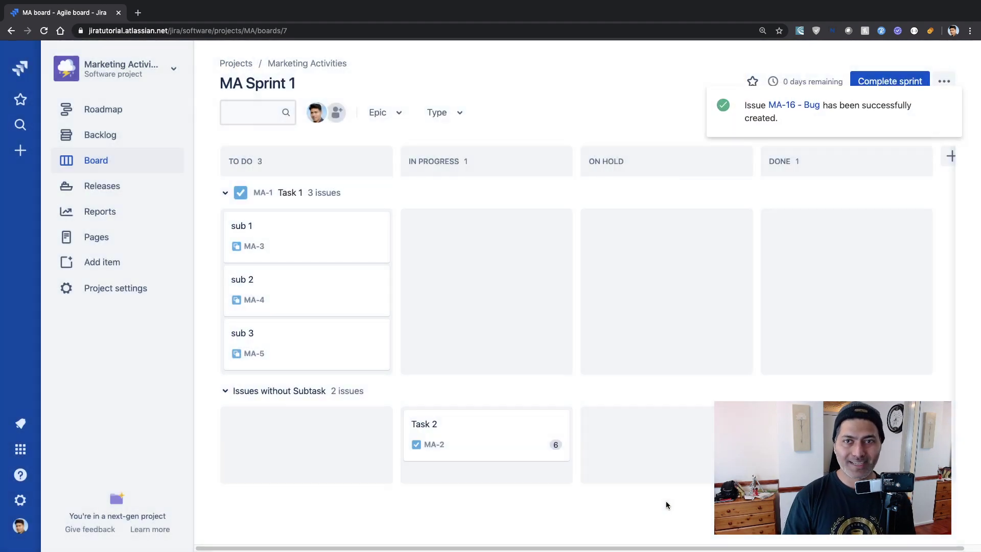
Open the new MA-16 issue, find no time logging in its ••• or Actions menus, then go to Project settings
{"action": "left_click", "coordinate": [785, 111]}
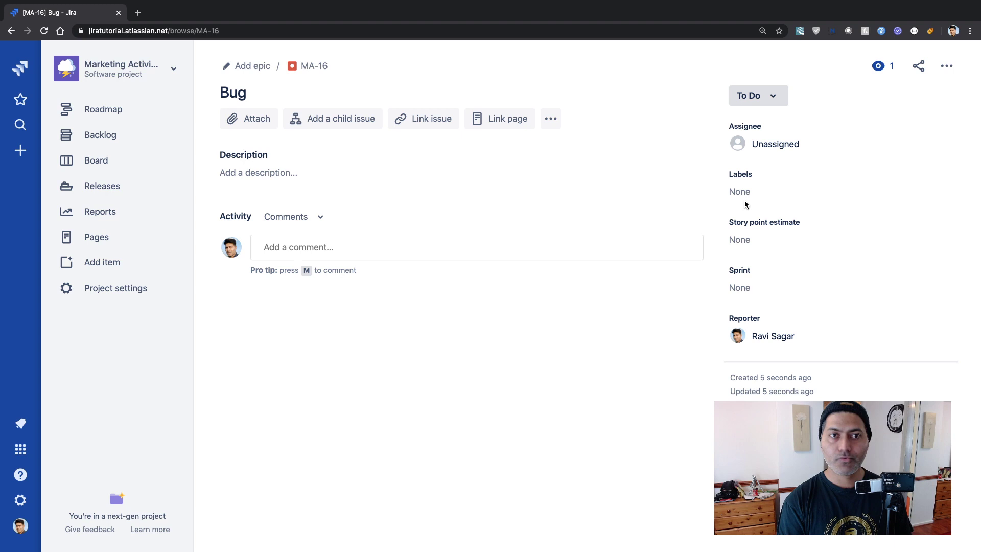
{"action": "left_click", "coordinate": [550, 120]}
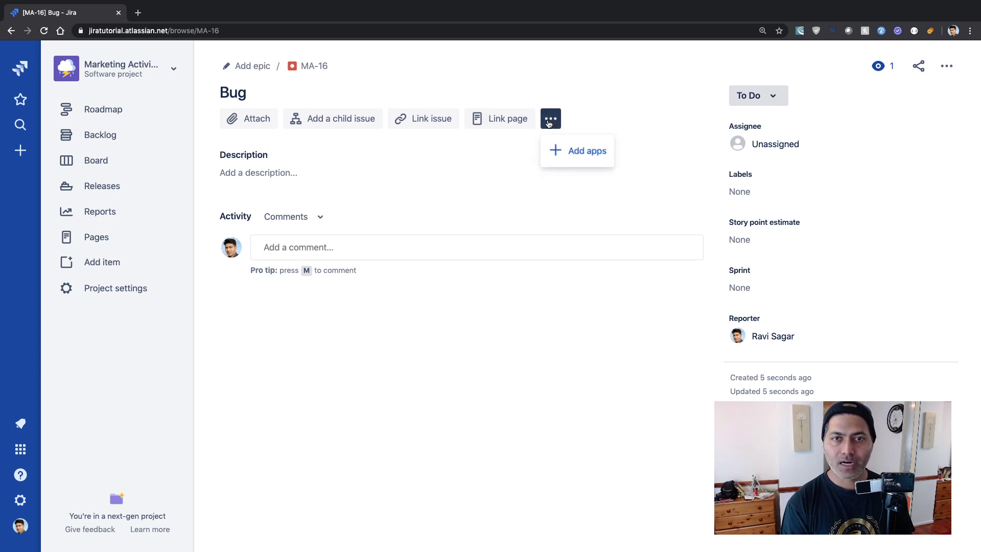
{"action": "left_click", "coordinate": [947, 66]}
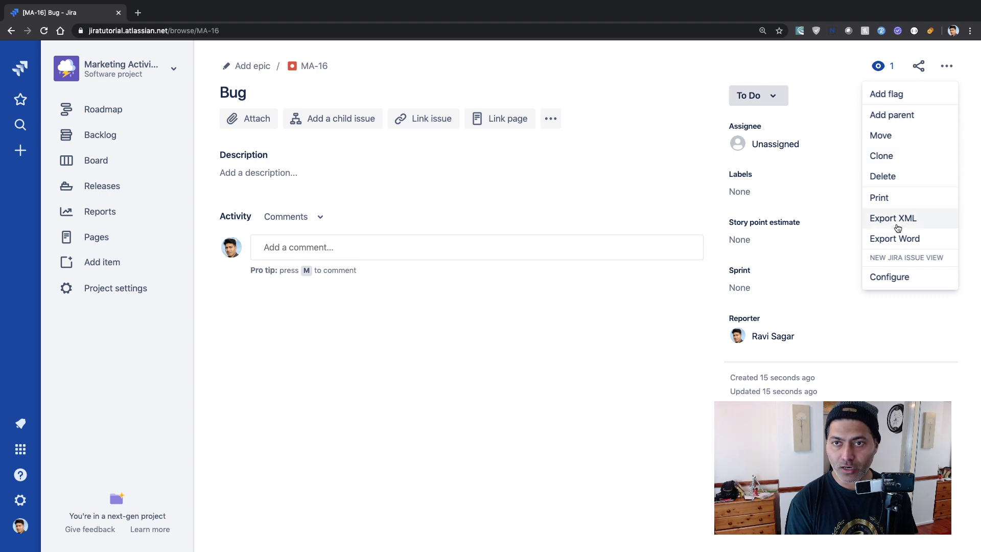
{"action": "left_click", "coordinate": [298, 339]}
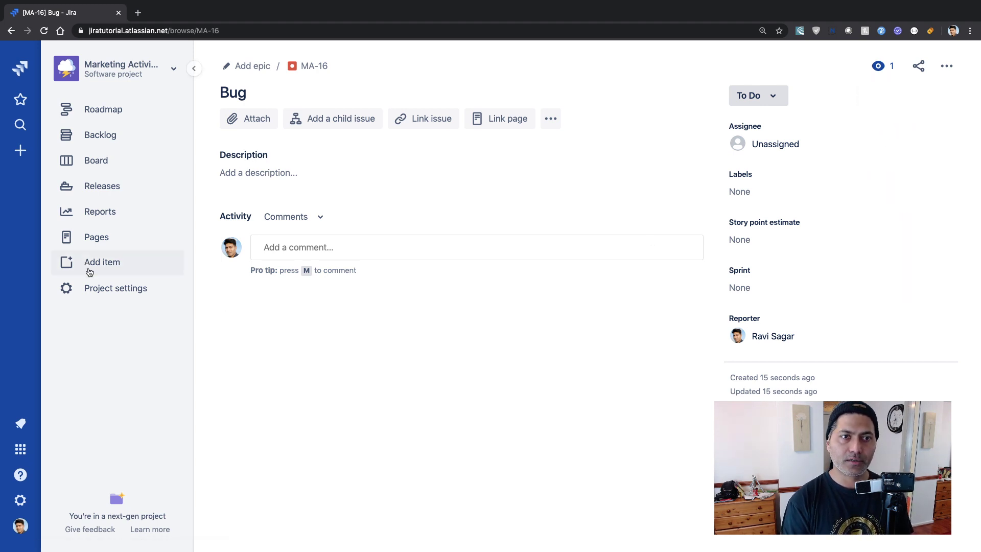
{"action": "left_click", "coordinate": [104, 288]}
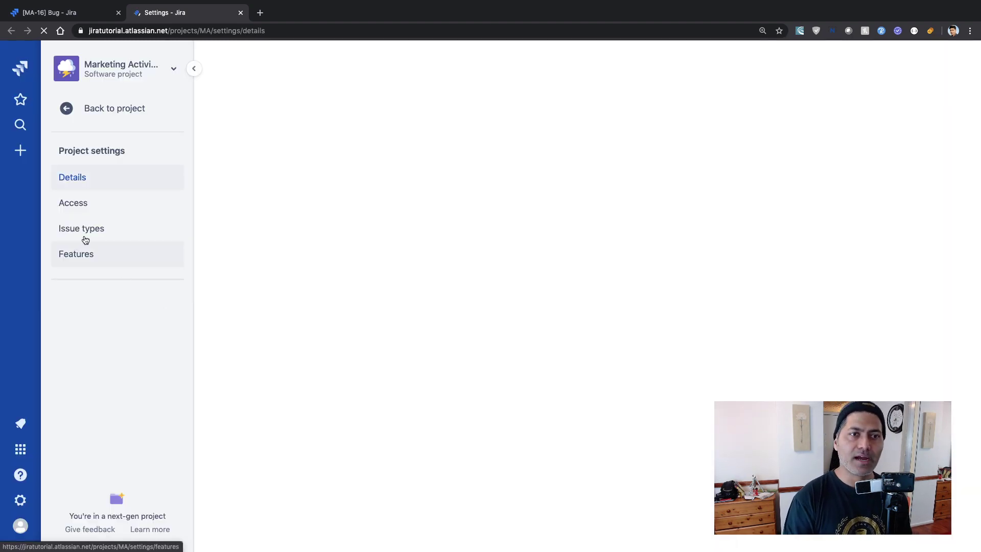
Add Time tracking to Bug's context fields below Sprint, save, and return to the project board
{"action": "left_click", "coordinate": [85, 239]}
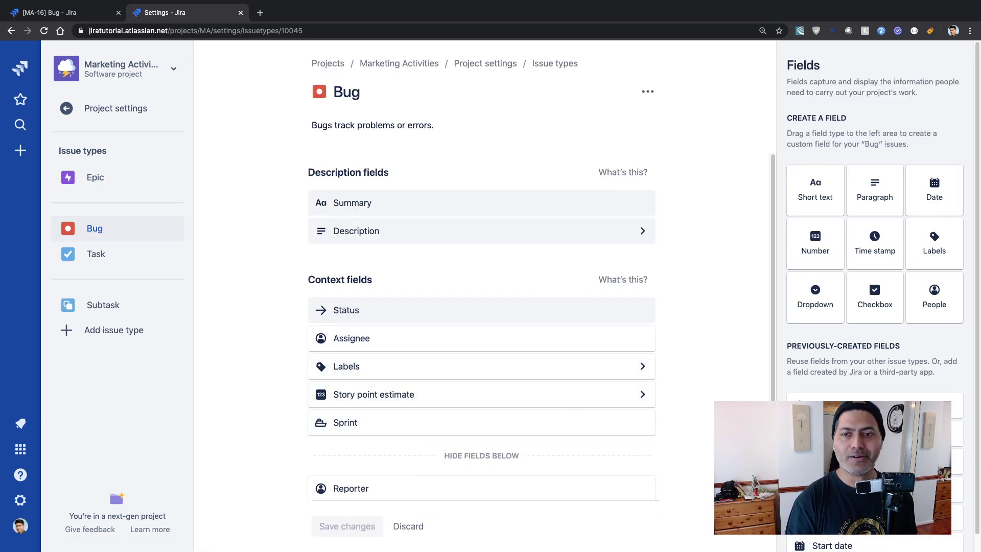
{"action": "left_click_drag", "start_coordinate": [875, 435], "coordinate": [481, 338]}
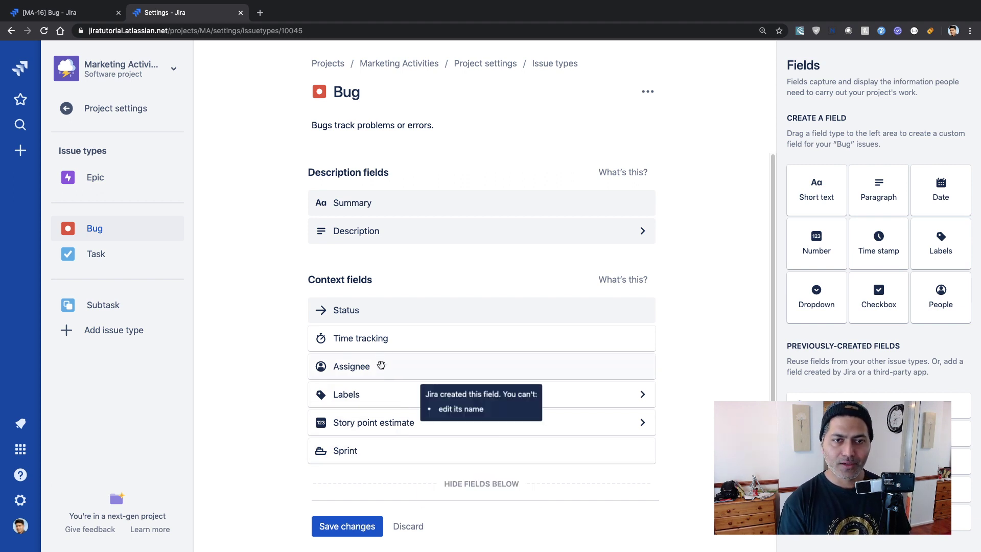
{"action": "left_click_drag", "start_coordinate": [377, 464], "coordinate": [377, 426]}
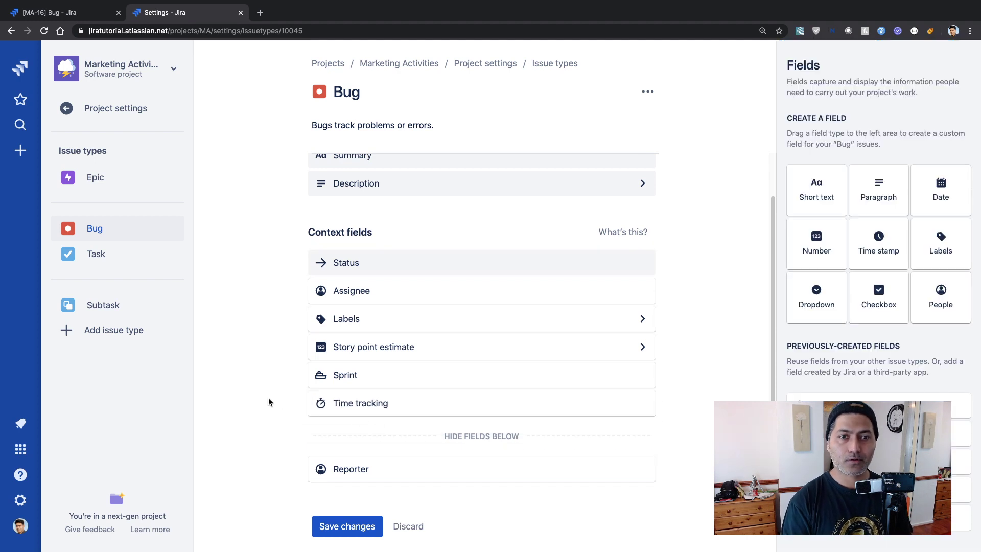
{"action": "left_click", "coordinate": [352, 528]}
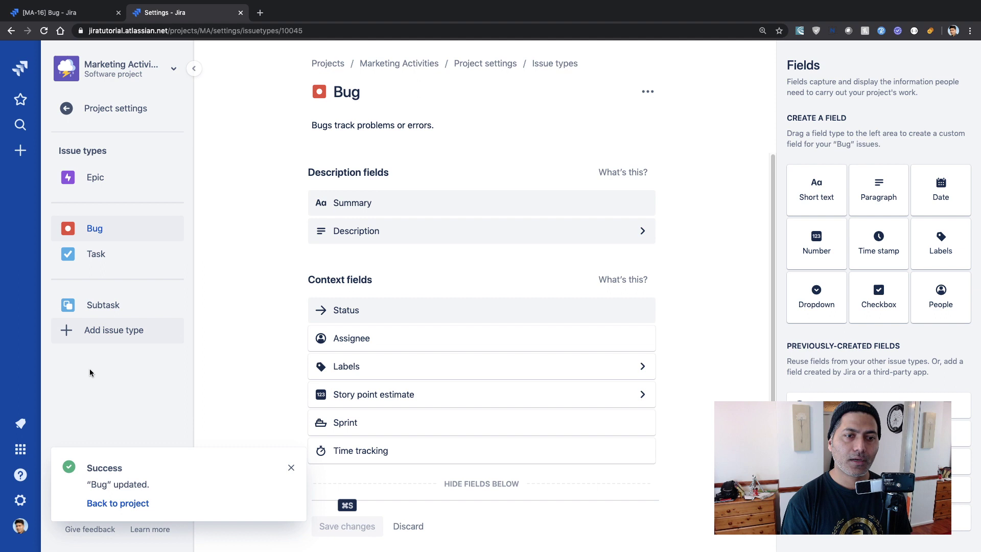
{"action": "left_click", "coordinate": [117, 504]}
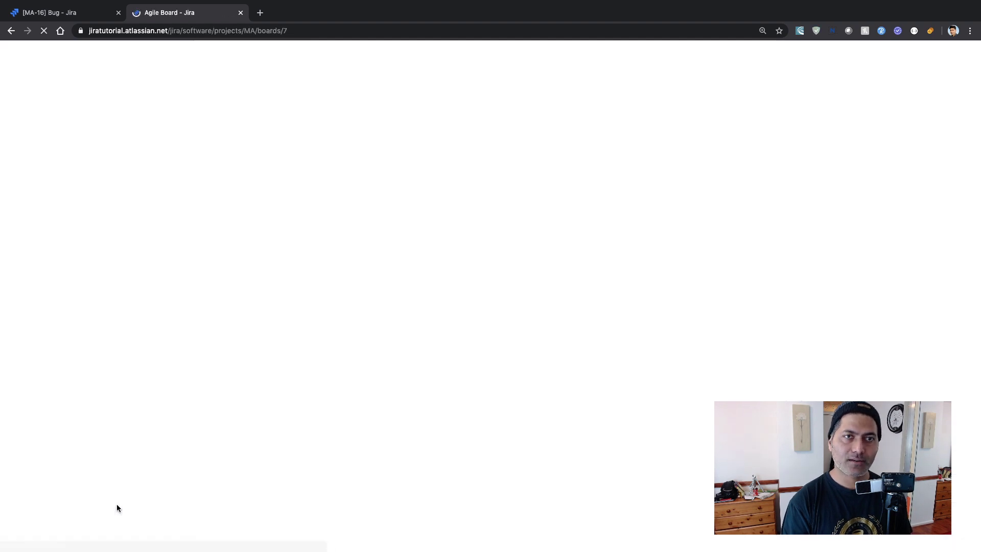
Reload the MA-16 issue tab so it shows the new Time tracking field reading No time logged
{"action": "key", "text": "ctrl+shift+Tab"}
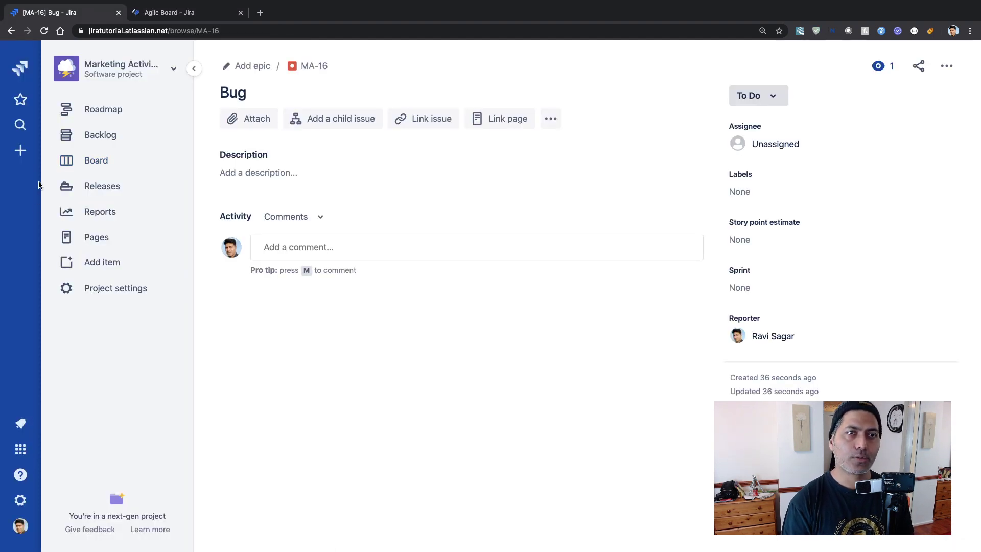
{"action": "left_click", "coordinate": [44, 31]}
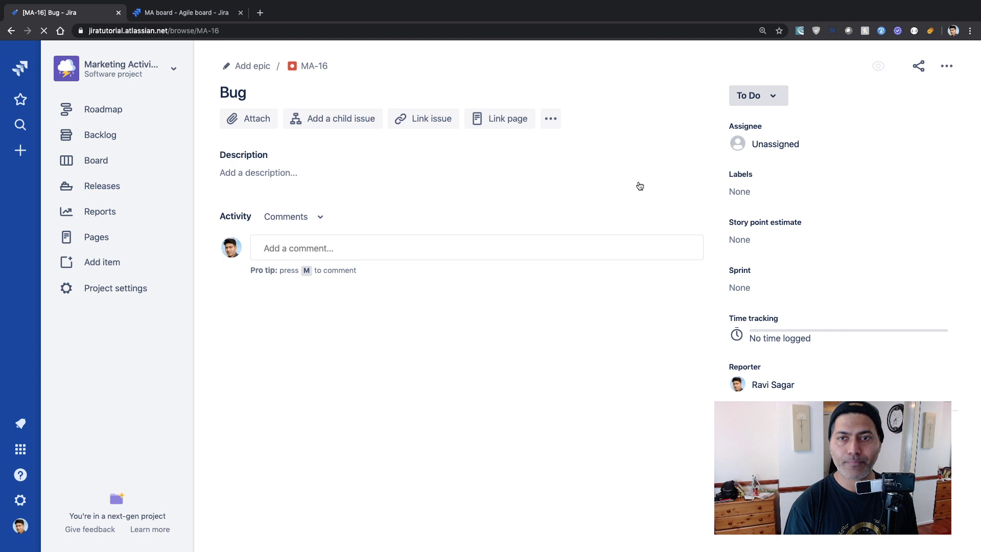
{"action": "left_click", "coordinate": [556, 121]}
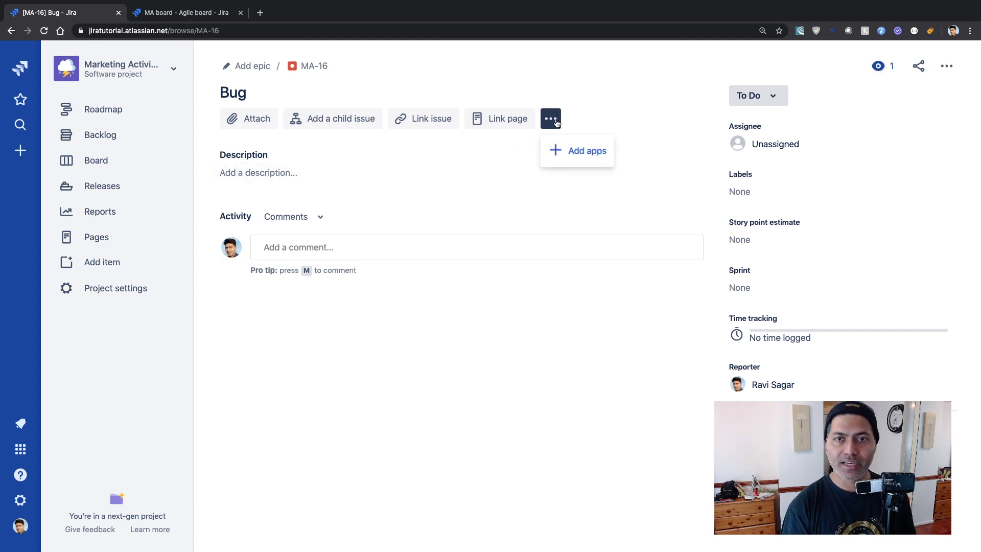
{"action": "left_click", "coordinate": [479, 164]}
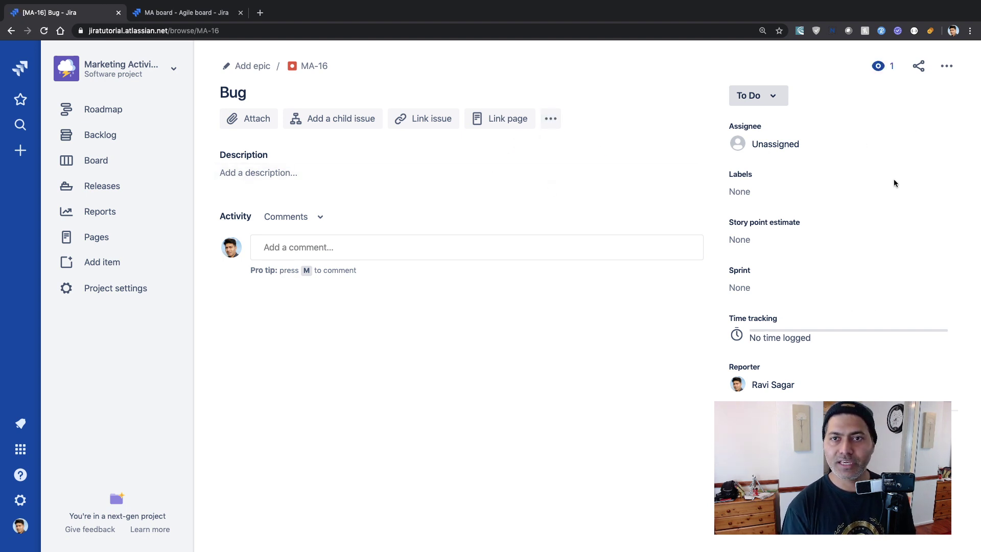
Try the Time tracking field on MA-16, cancel it, then choose Log work from the Actions menu
{"action": "left_click", "coordinate": [796, 339]}
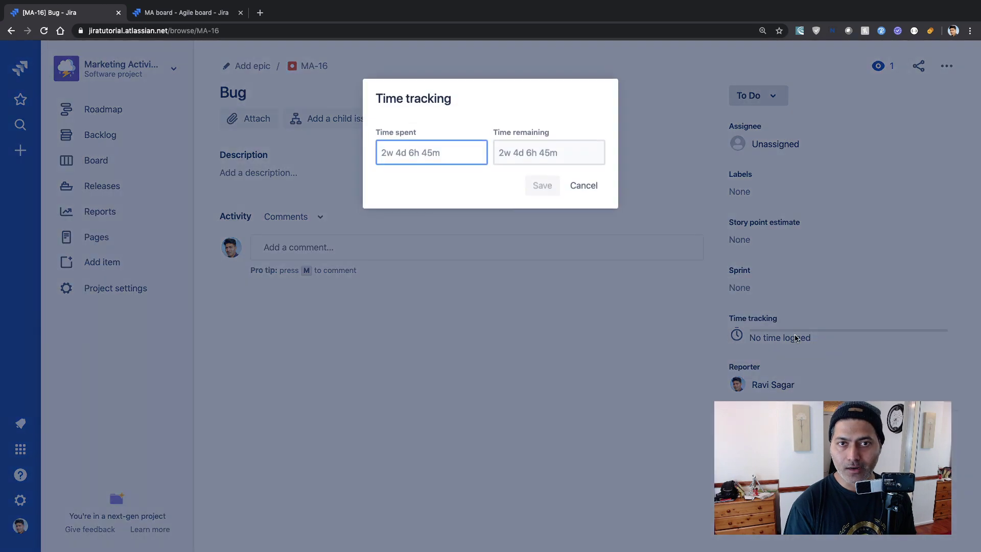
{"action": "left_click", "coordinate": [583, 184]}
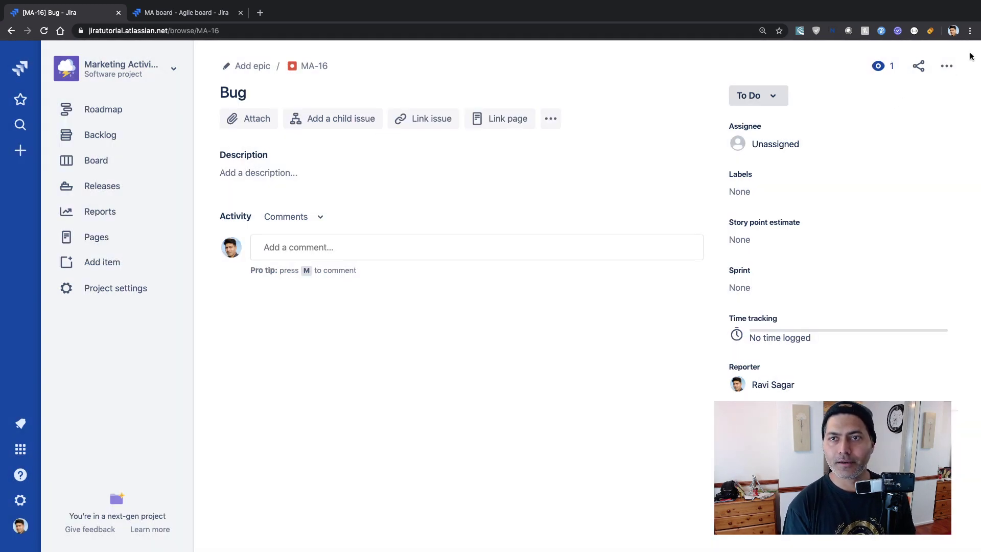
{"action": "left_click", "coordinate": [946, 72]}
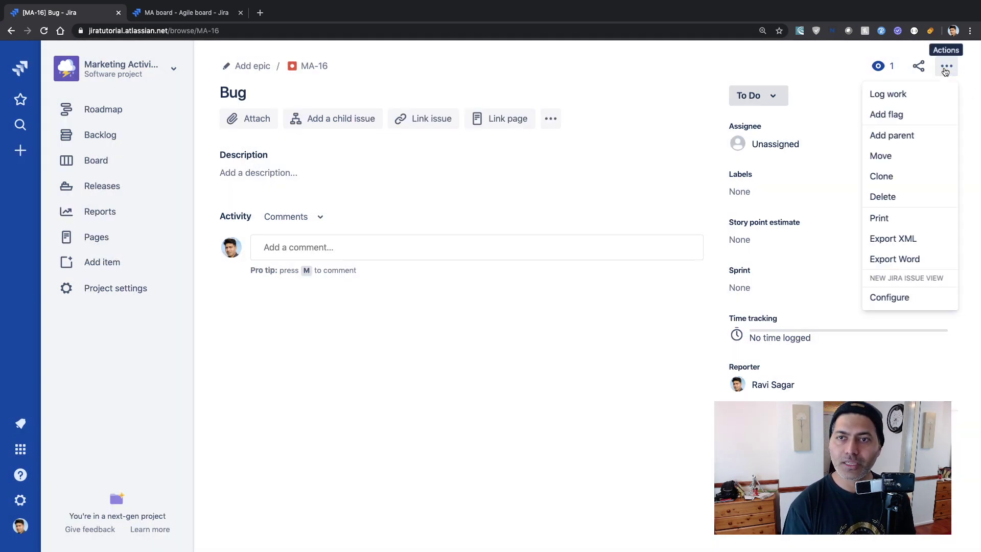
{"action": "left_click", "coordinate": [890, 94]}
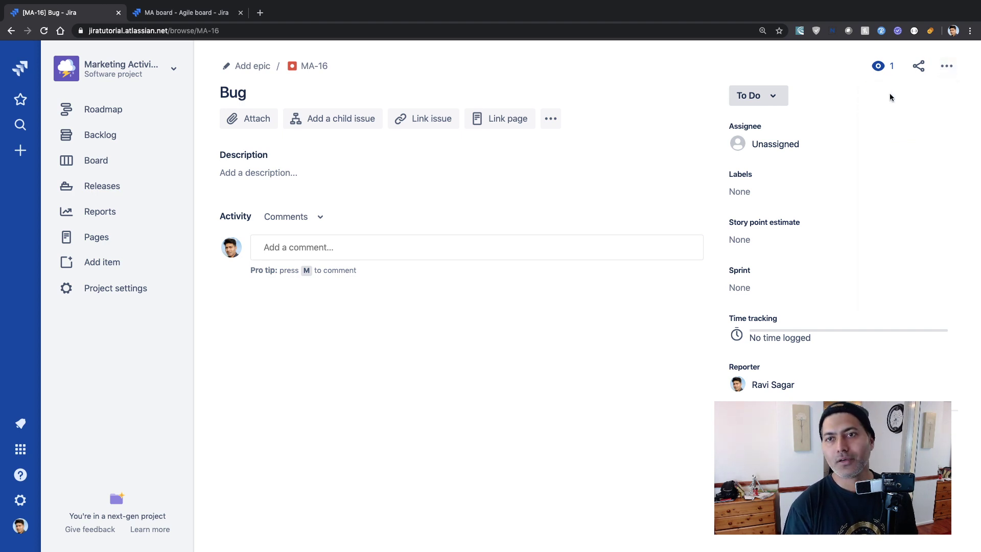